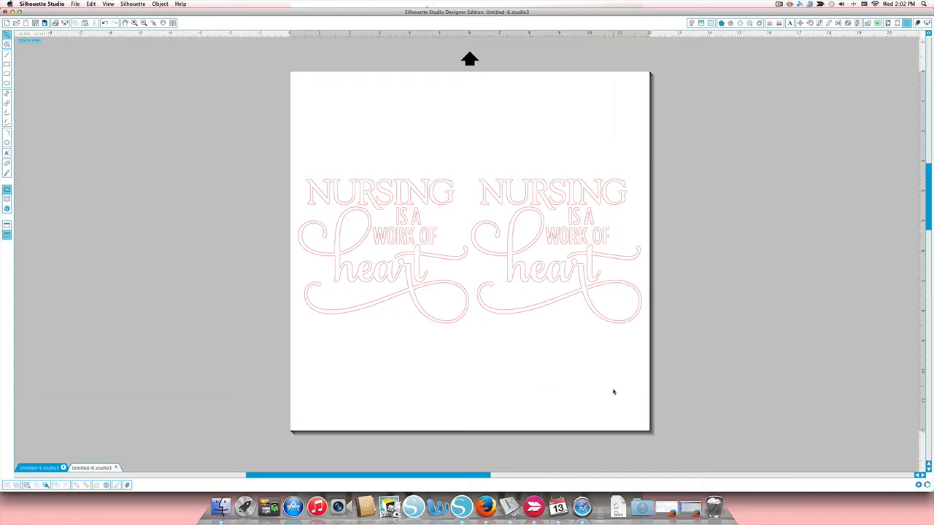
Ungroup the two quote copies and separate them, one onto the grey area beside the page and the other near the page's upper middle.
{"action": "left_click", "coordinate": [540, 312]}
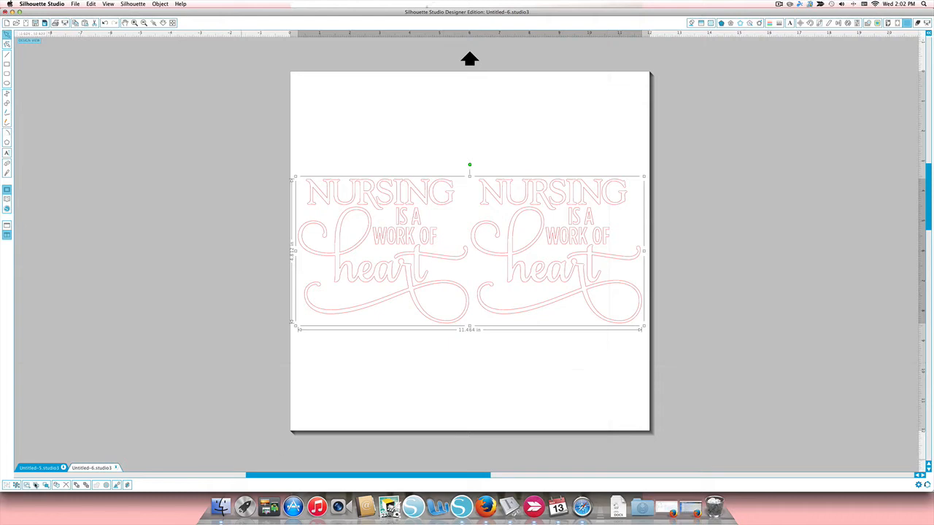
{"action": "left_click", "coordinate": [17, 486]}
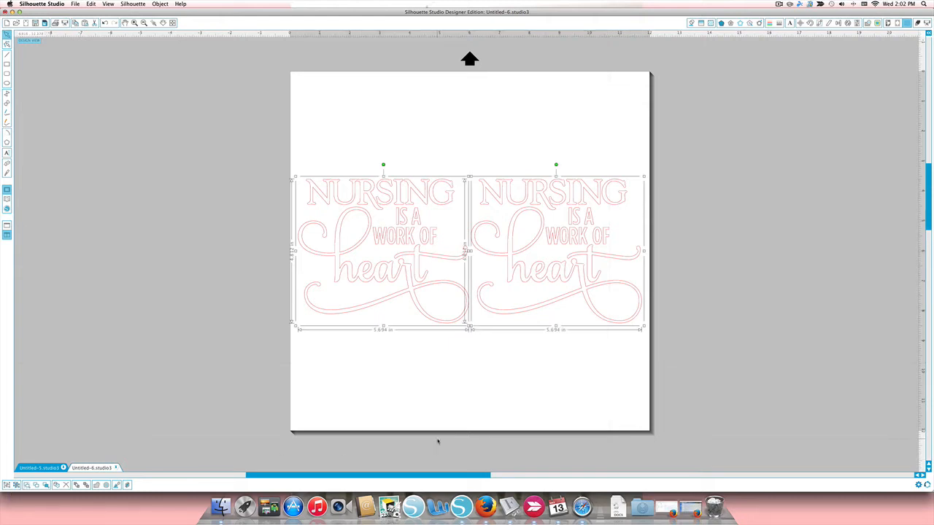
{"action": "left_click", "coordinate": [565, 401]}
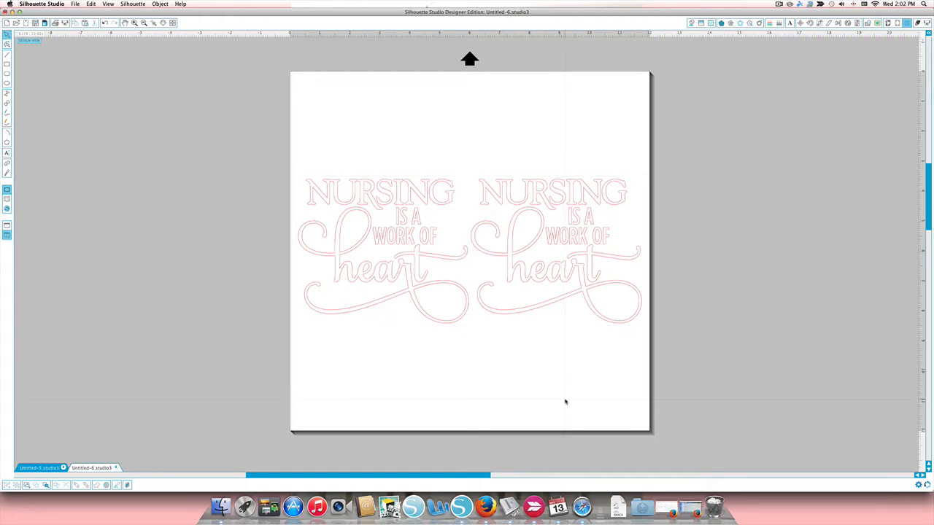
{"action": "left_click_drag", "start_coordinate": [639, 317], "coordinate": [213, 223]}
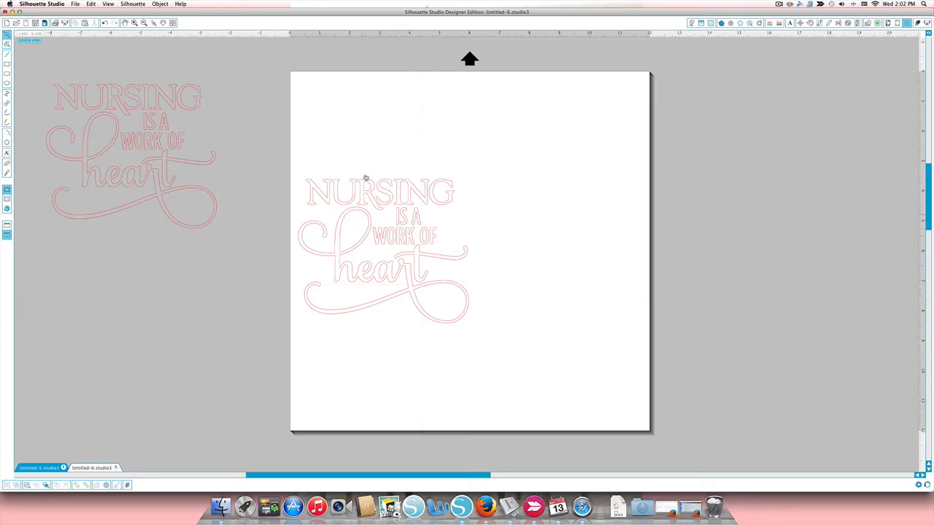
{"action": "left_click_drag", "start_coordinate": [353, 194], "coordinate": [426, 164]}
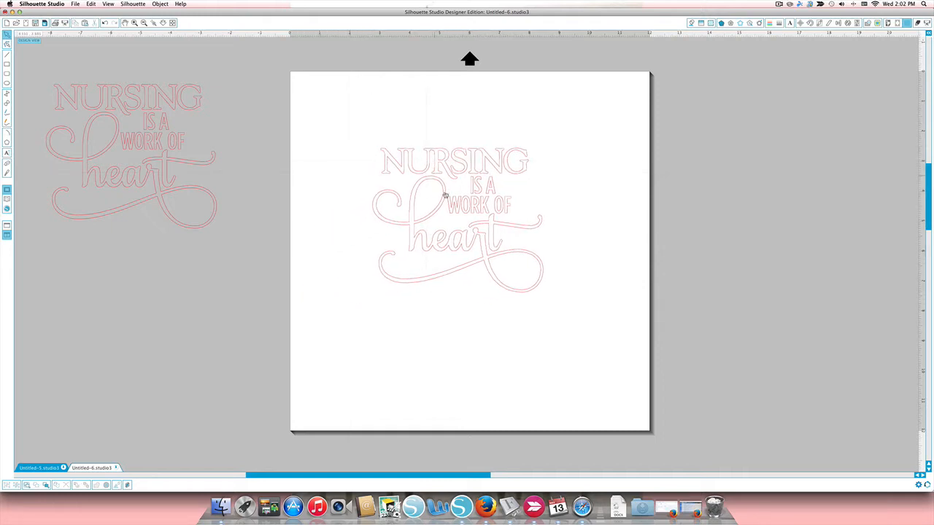
Release the compound path of the quote on the page so its letters become separate shapes.
{"action": "left_click", "coordinate": [459, 216]}
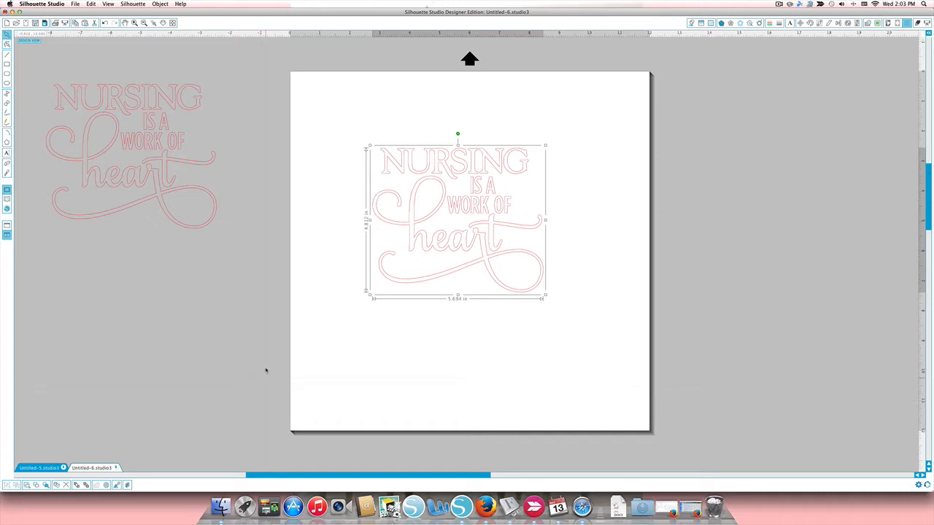
{"action": "left_click", "coordinate": [161, 5]}
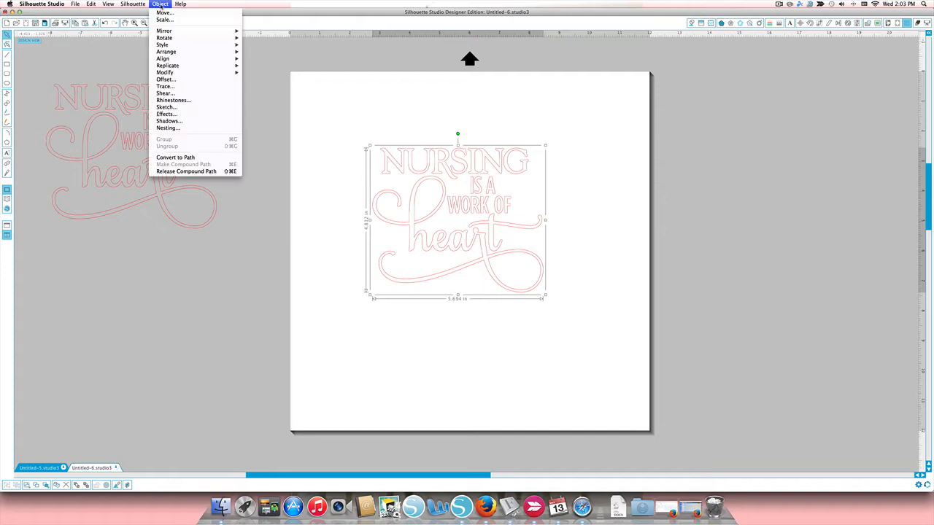
{"action": "left_click", "coordinate": [186, 172]}
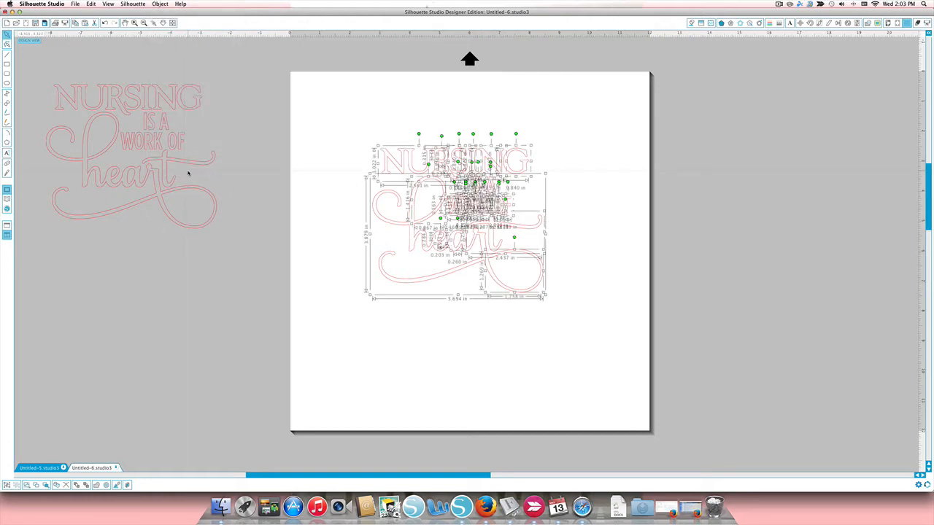
{"action": "left_click", "coordinate": [604, 190]}
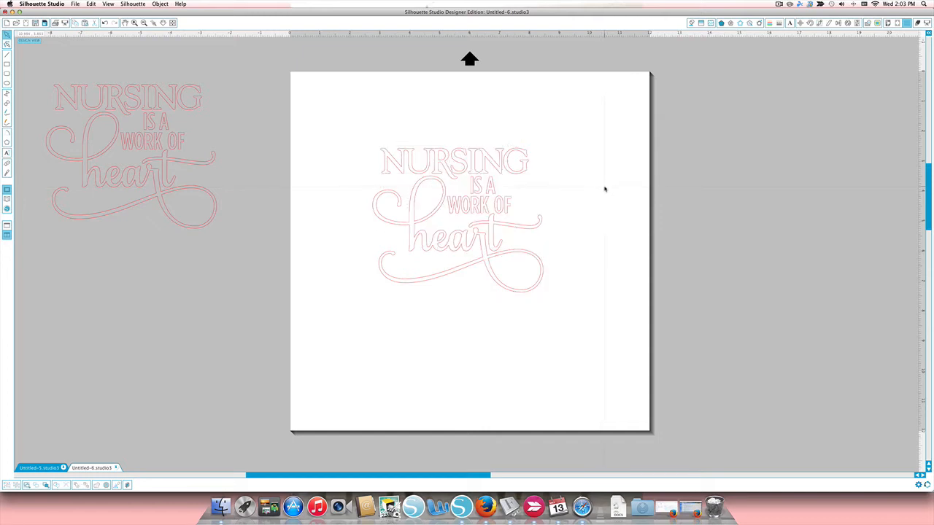
{"action": "left_click", "coordinate": [442, 163]}
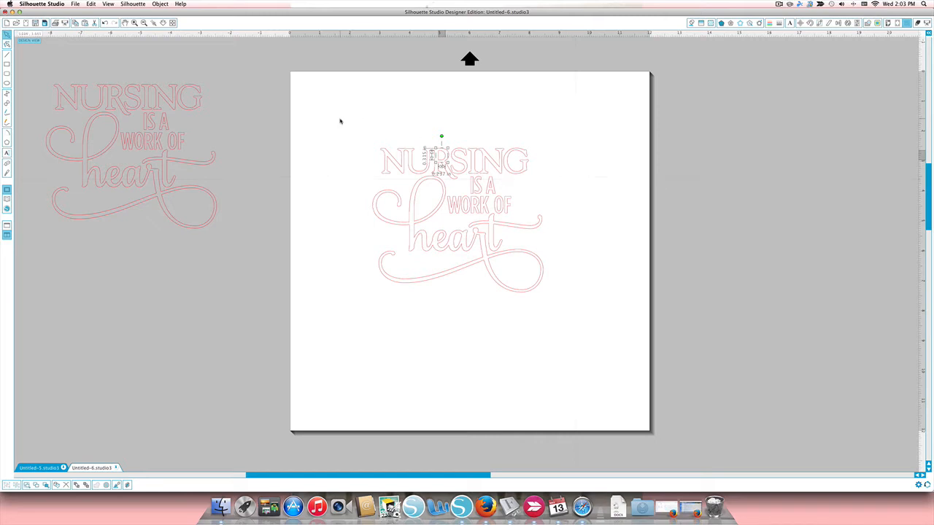
{"action": "left_click_drag", "start_coordinate": [340, 121], "coordinate": [578, 322]}
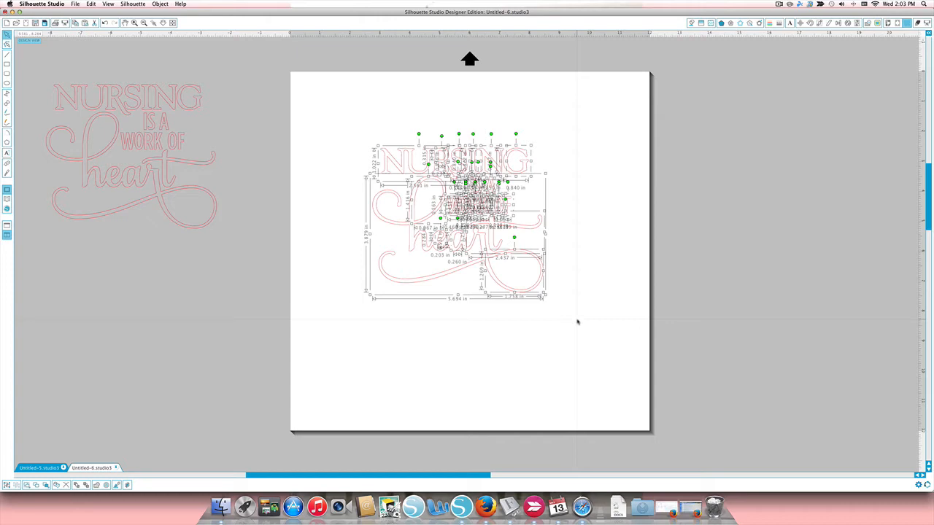
{"action": "left_click", "coordinate": [577, 322]}
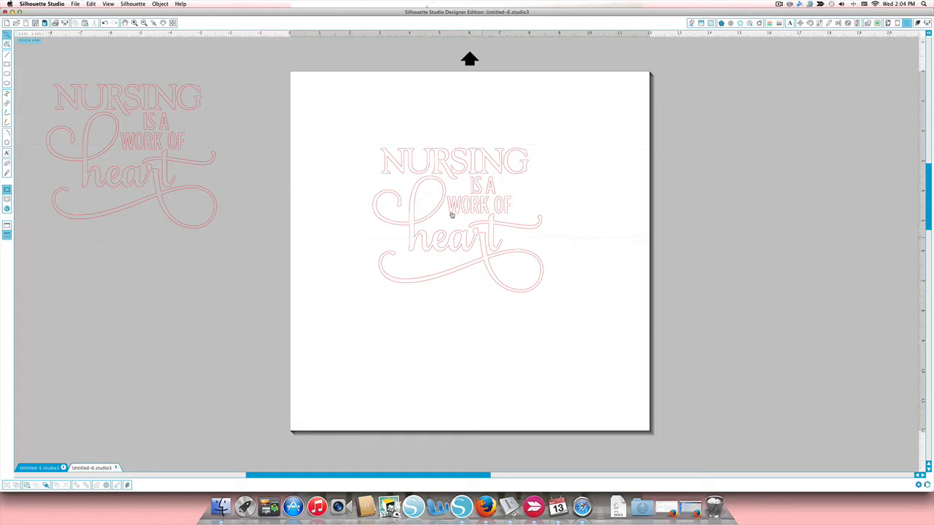
Group all the letter pieces of the word "NURSING" in the quote on the page.
{"action": "left_click_drag", "start_coordinate": [360, 138], "coordinate": [519, 165]}
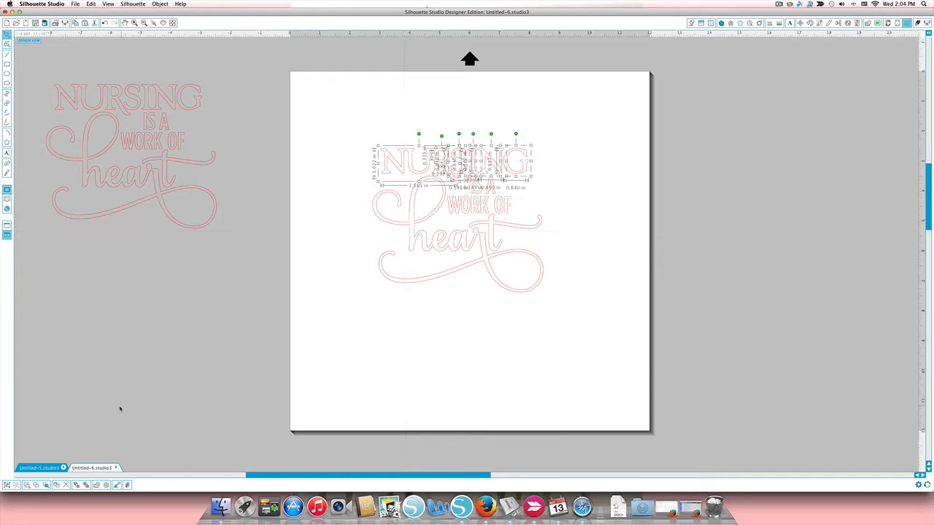
{"action": "left_click", "coordinate": [6, 486]}
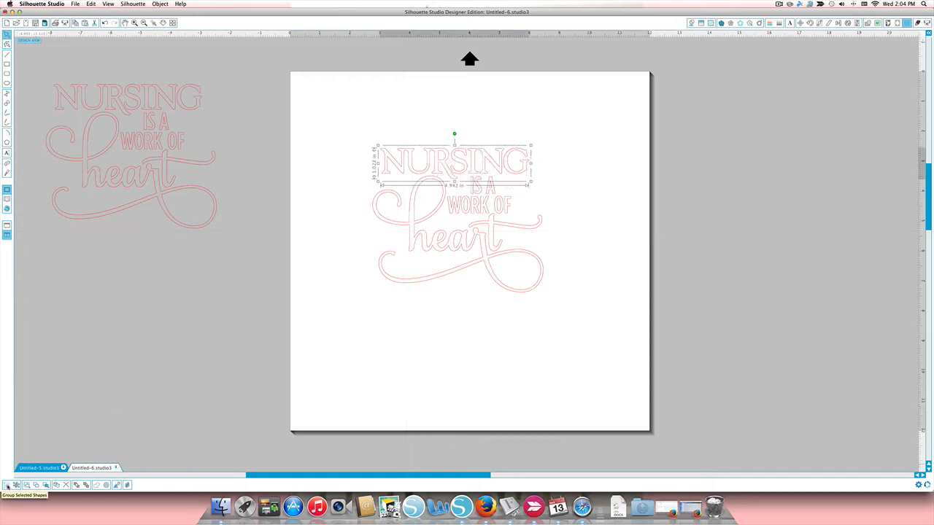
{"action": "left_click", "coordinate": [324, 301]}
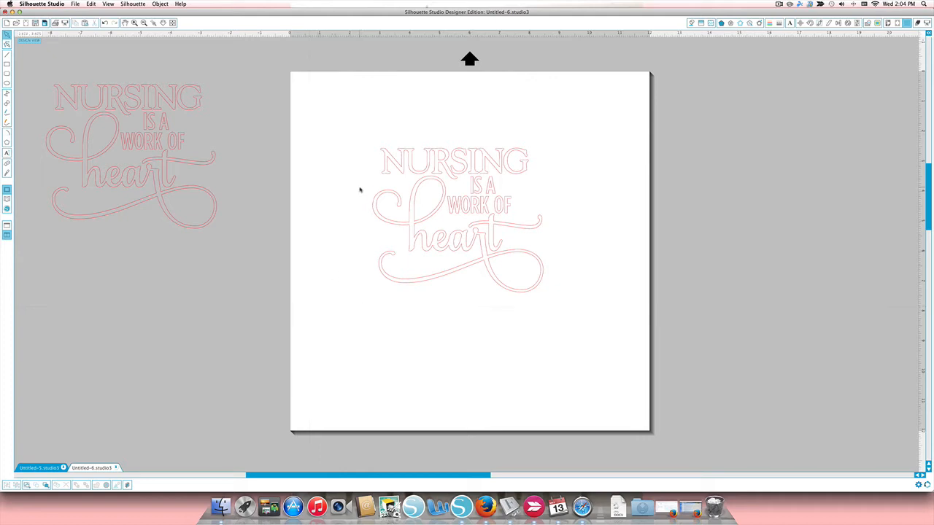
{"action": "left_click_drag", "start_coordinate": [360, 190], "coordinate": [410, 234]}
{"action": "left_click_drag", "start_coordinate": [426, 240], "coordinate": [492, 282]}
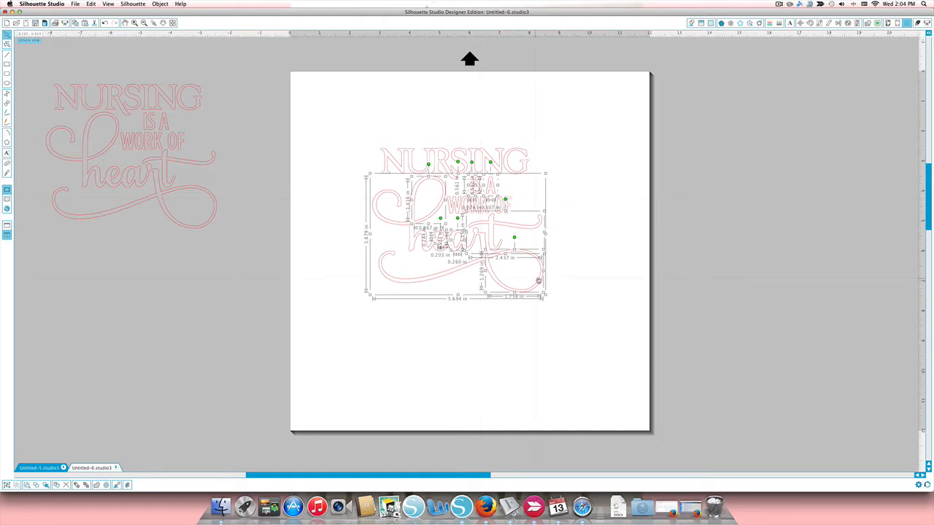
{"action": "left_click", "coordinate": [578, 254]}
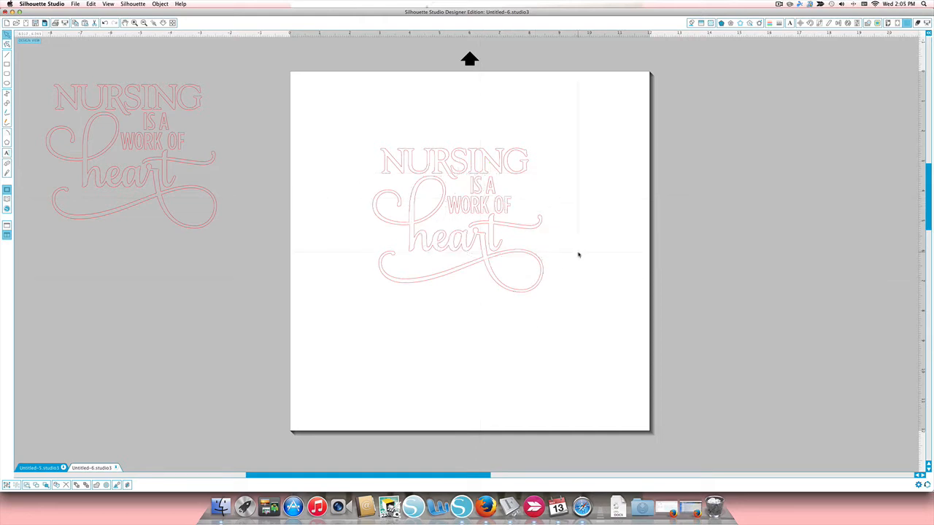
Group the pieces of the word "heart" and its flourishes, excluding the "IS A WORK OF" letters from the selection.
{"action": "left_click", "coordinate": [135, 23]}
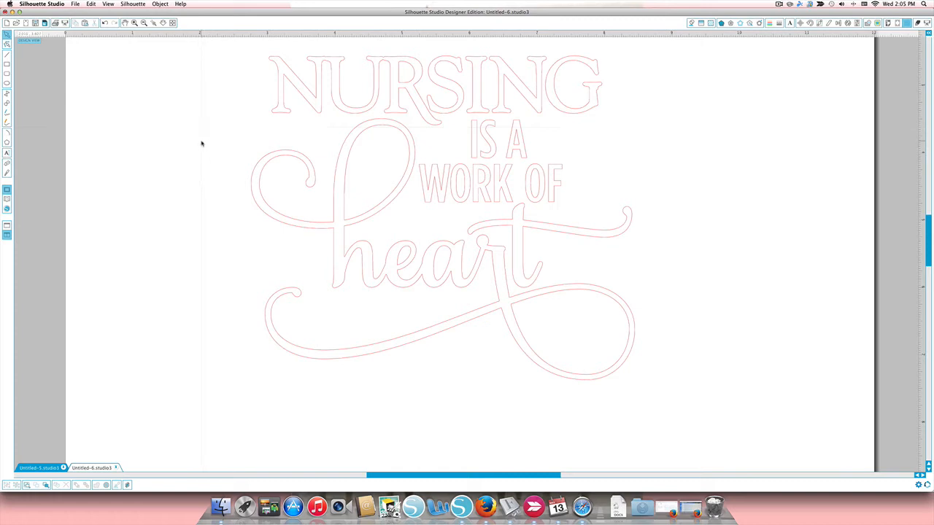
{"action": "left_click_drag", "start_coordinate": [195, 136], "coordinate": [516, 394]}
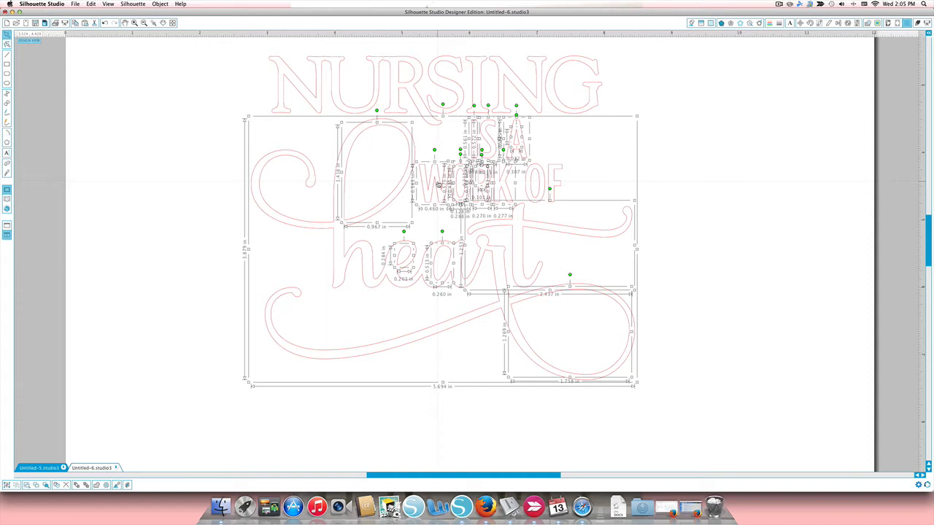
{"action": "left_click", "coordinate": [439, 185], "text": "shift"}
{"action": "left_click", "coordinate": [451, 185], "text": "shift"}
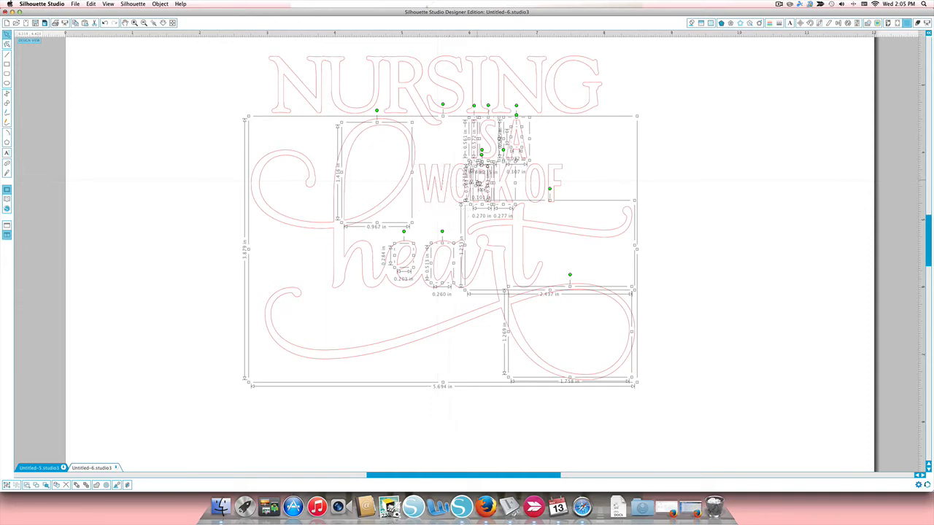
{"action": "left_click", "coordinate": [472, 184], "text": "shift"}
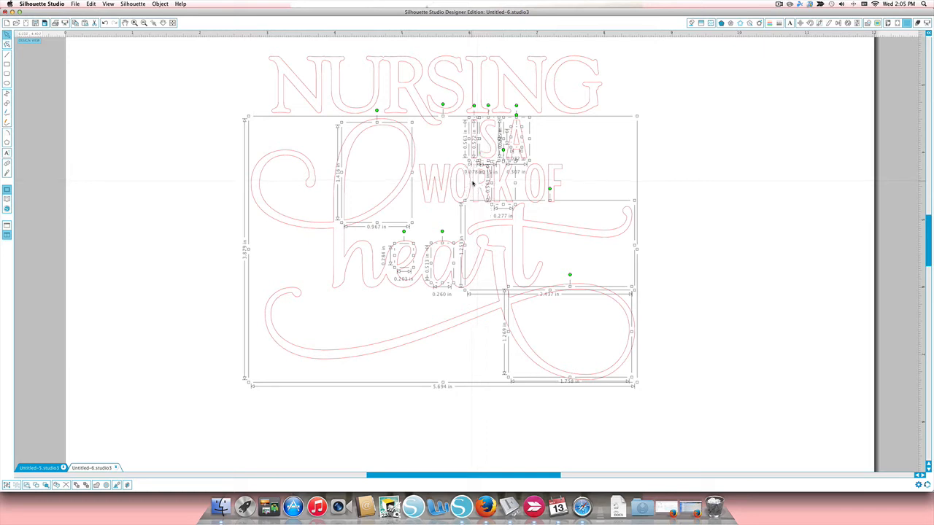
{"action": "left_click", "coordinate": [503, 185], "text": "shift"}
{"action": "left_click", "coordinate": [521, 151], "text": "shift"}
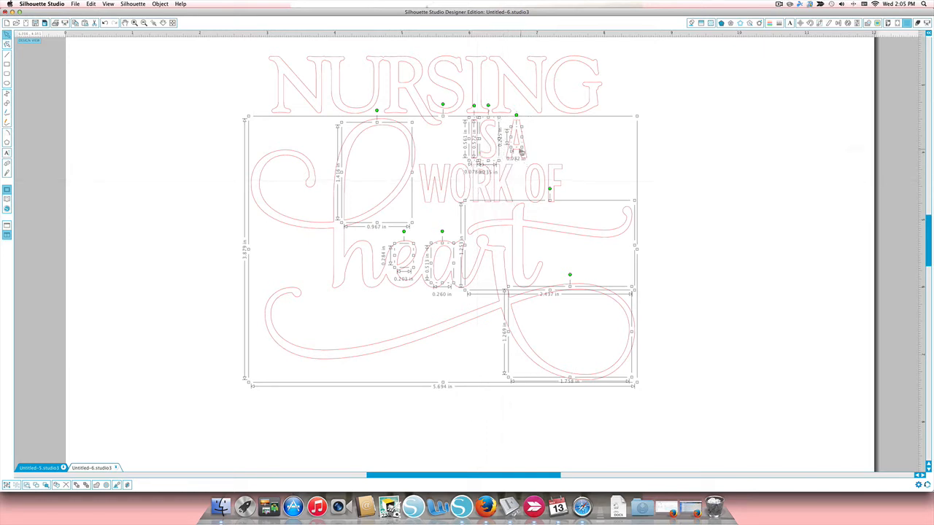
{"action": "left_click", "coordinate": [515, 146], "text": "shift"}
{"action": "left_click", "coordinate": [491, 140], "text": "shift"}
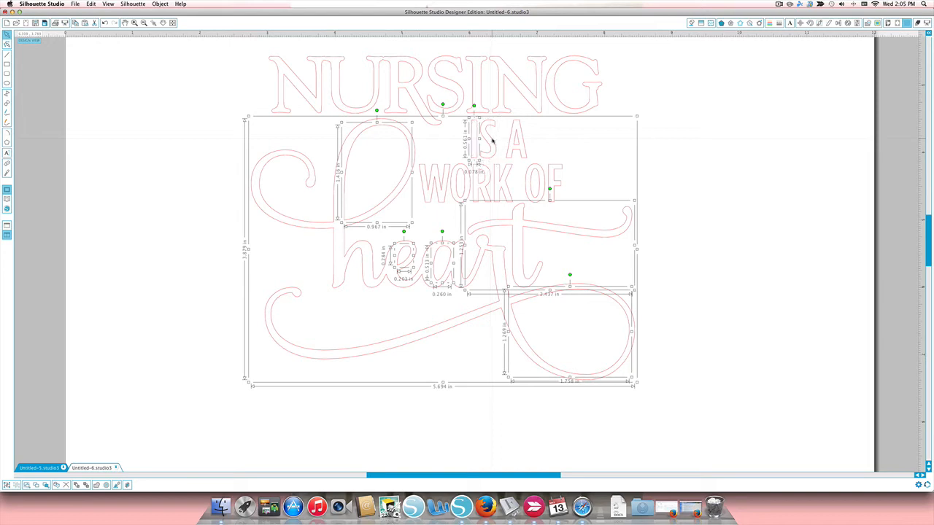
{"action": "left_click", "coordinate": [477, 141], "text": "shift"}
{"action": "left_click", "coordinate": [5, 485]}
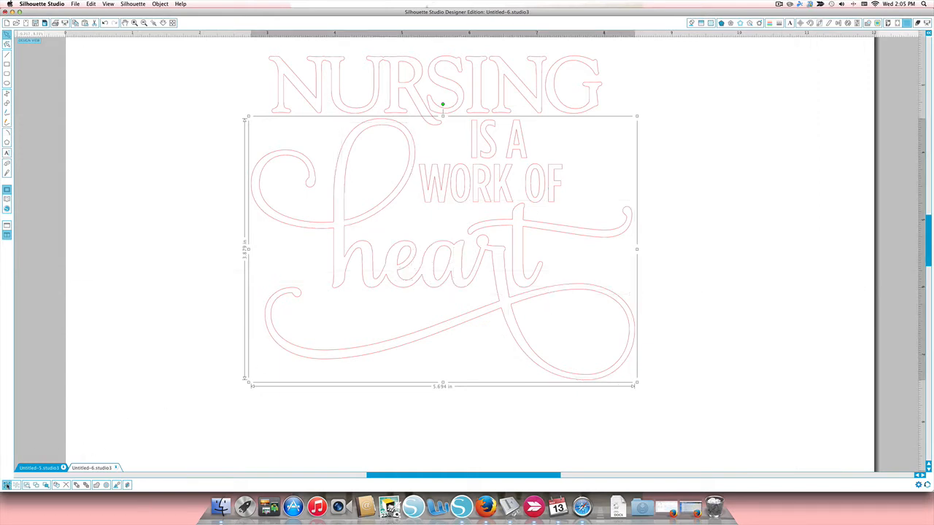
Group all the letter pieces of "IS A WORK OF" into one object.
{"action": "scroll", "coordinate": [116, 334], "scroll_direction": "up", "scroll_amount": 1}
{"action": "scroll", "coordinate": [117, 334], "scroll_direction": "up", "scroll_amount": 1}
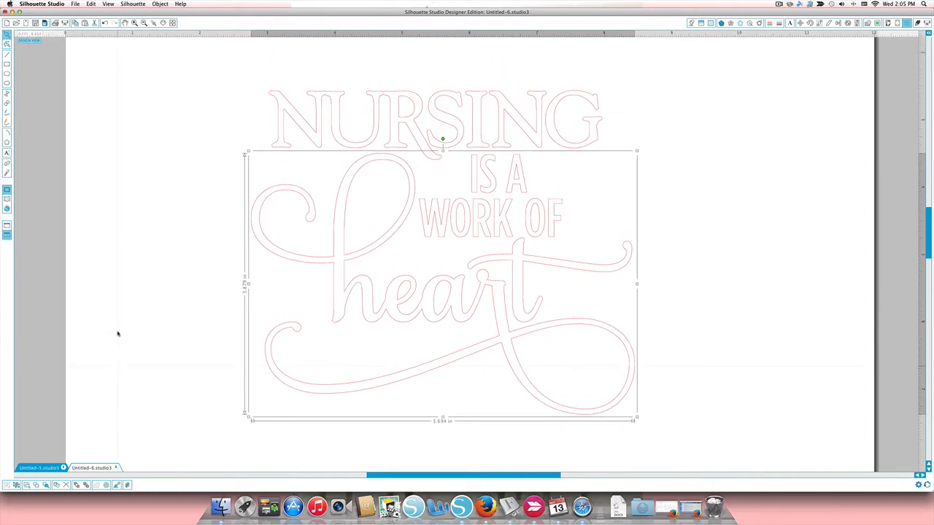
{"action": "left_click", "coordinate": [689, 238]}
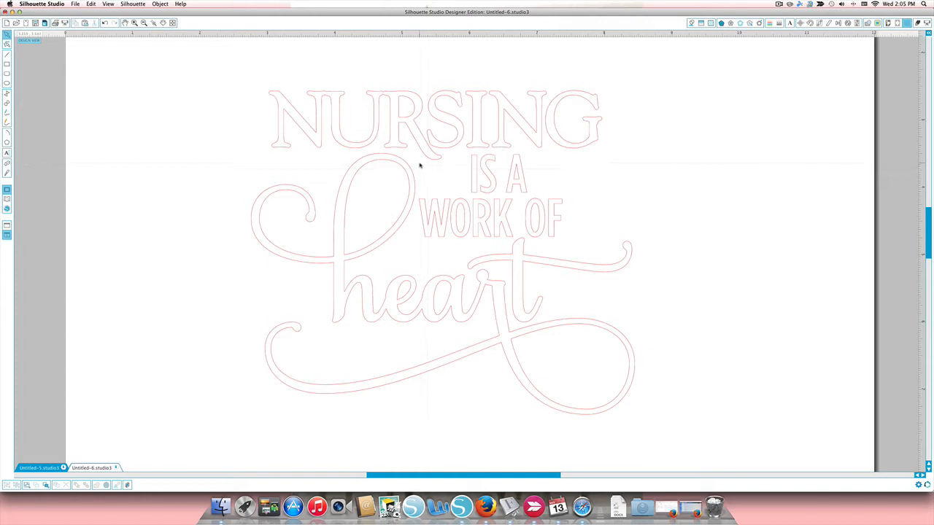
{"action": "left_click_drag", "start_coordinate": [420, 166], "coordinate": [571, 235]}
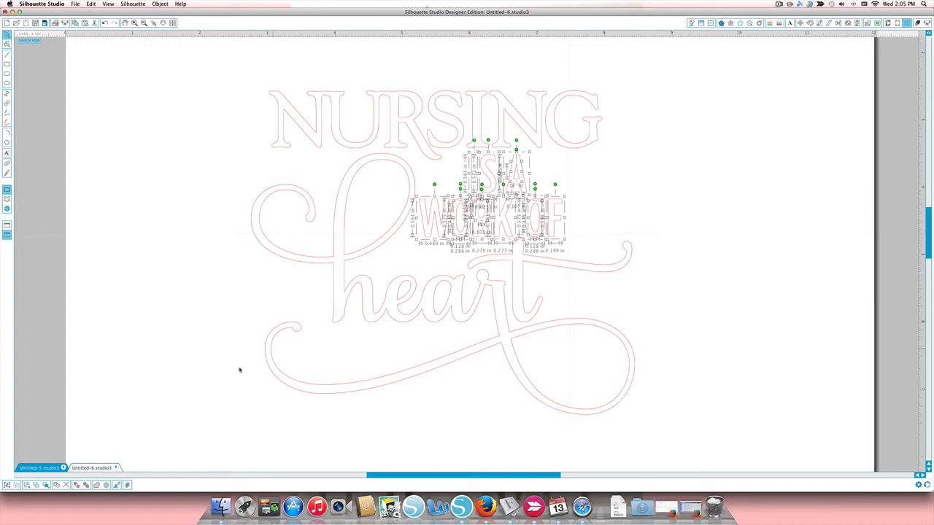
{"action": "left_click", "coordinate": [7, 486]}
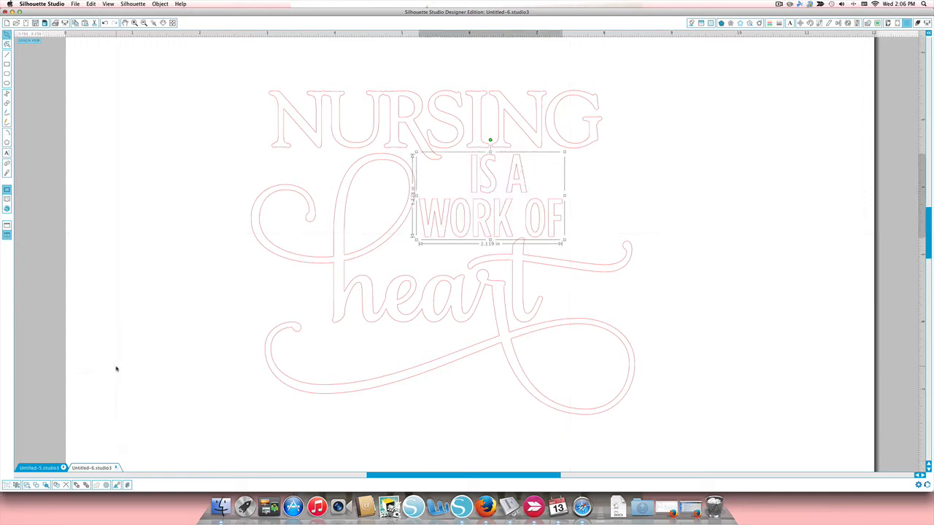
{"action": "left_click", "coordinate": [145, 23]}
{"action": "left_click", "coordinate": [145, 23]}
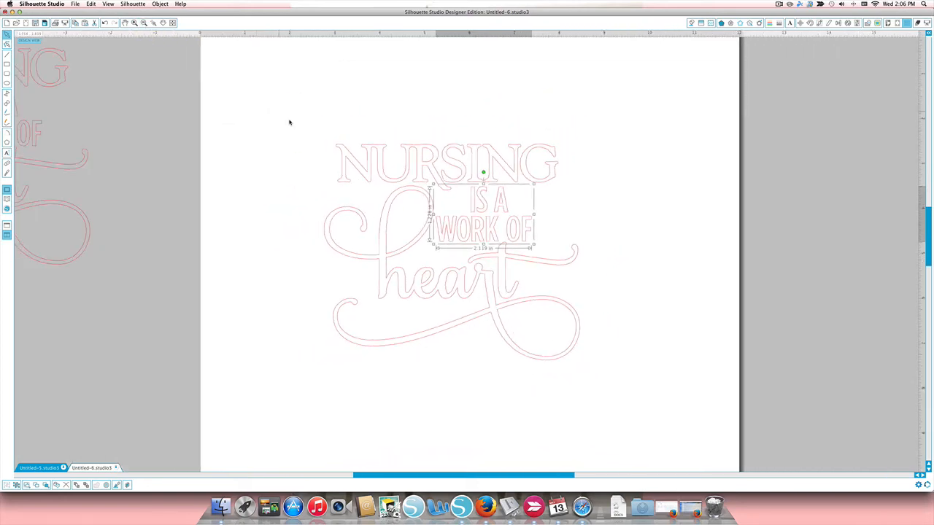
{"action": "left_click_drag", "start_coordinate": [263, 121], "coordinate": [575, 372]}
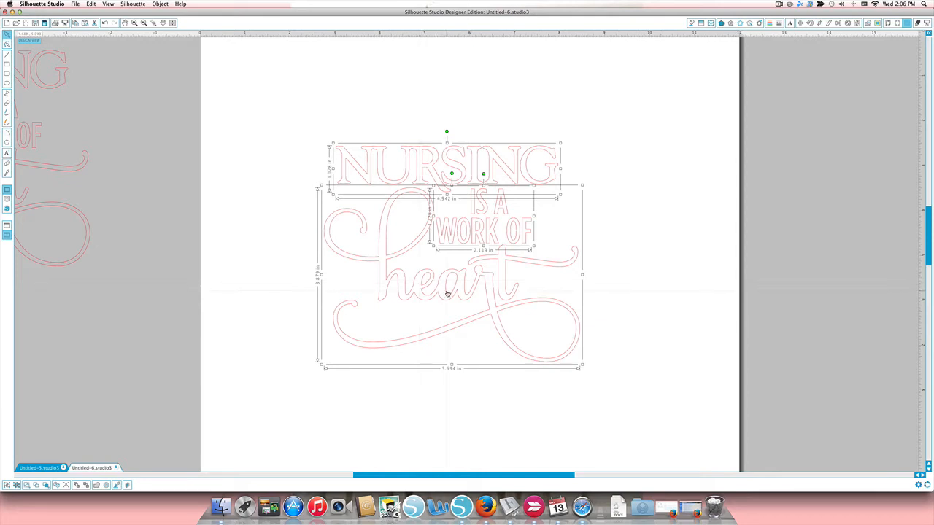
{"action": "left_click", "coordinate": [618, 332]}
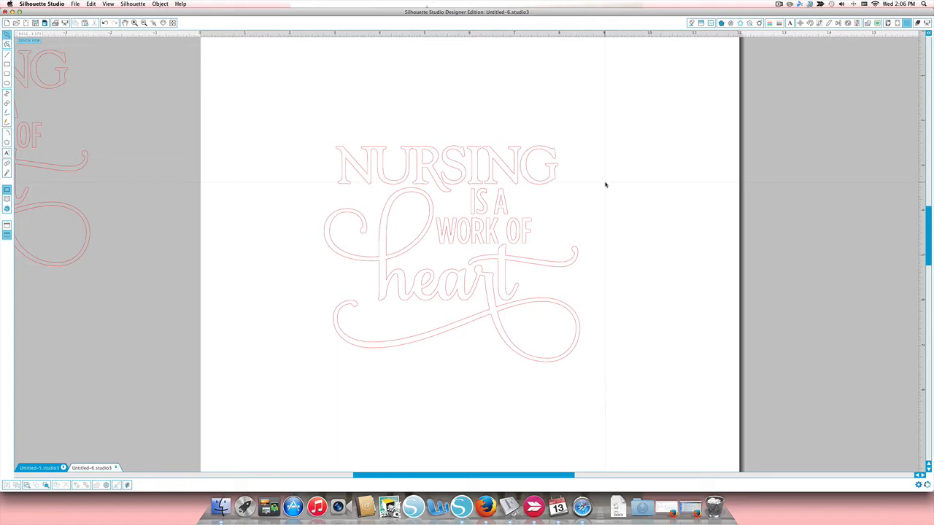
Fill the "NURSING" group with a medium grey.
{"action": "left_click", "coordinate": [555, 182]}
{"action": "left_click", "coordinate": [691, 24]}
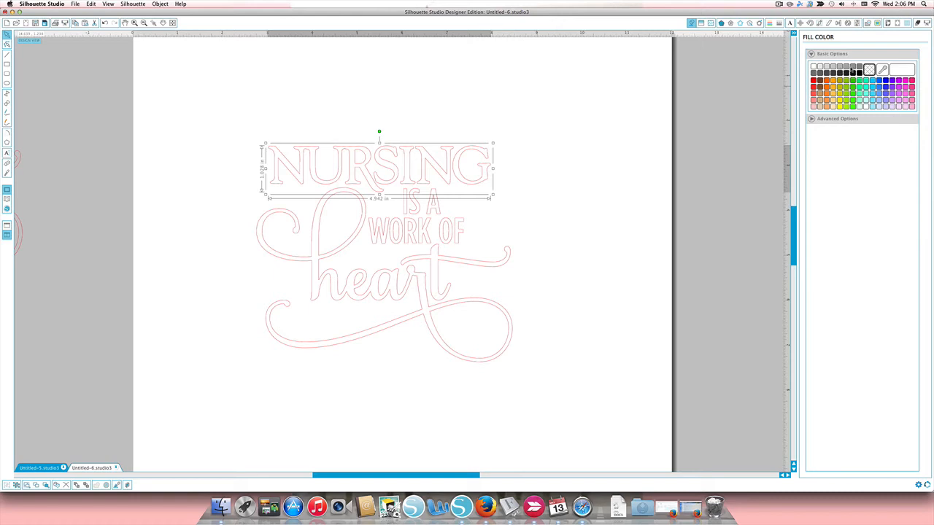
{"action": "left_click", "coordinate": [848, 69]}
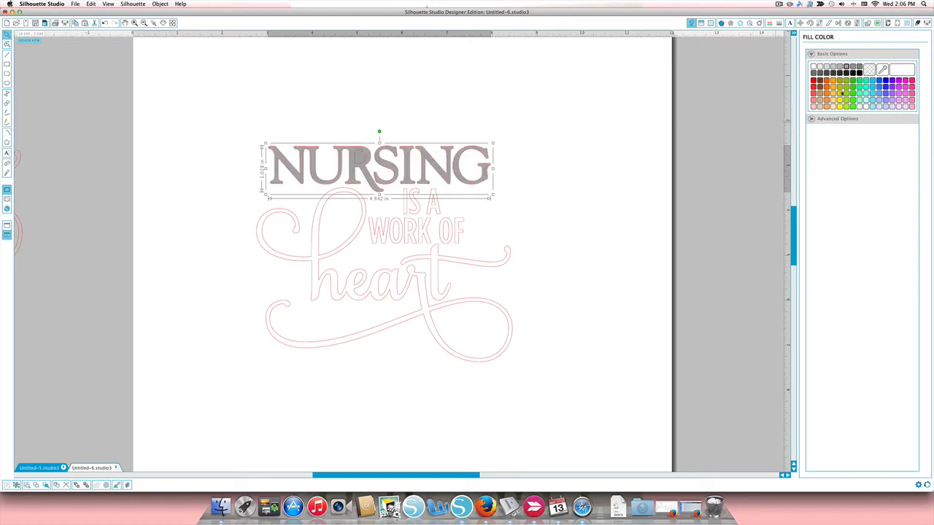
Fill the "IS A WORK OF" group with black.
{"action": "left_click", "coordinate": [423, 225]}
{"action": "left_click", "coordinate": [423, 225]}
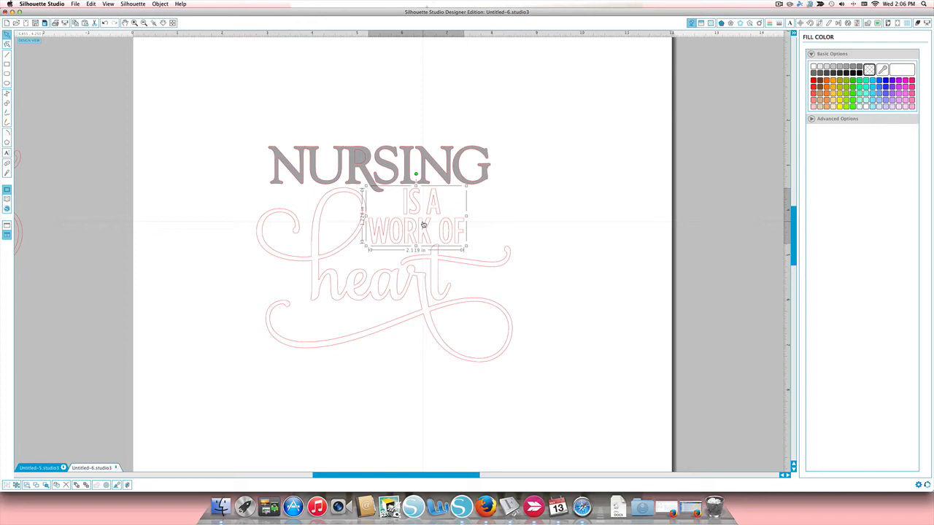
{"action": "left_click", "coordinate": [858, 74]}
Fill the "heart" group and its flourishes with bright pink.
{"action": "left_click", "coordinate": [371, 299]}
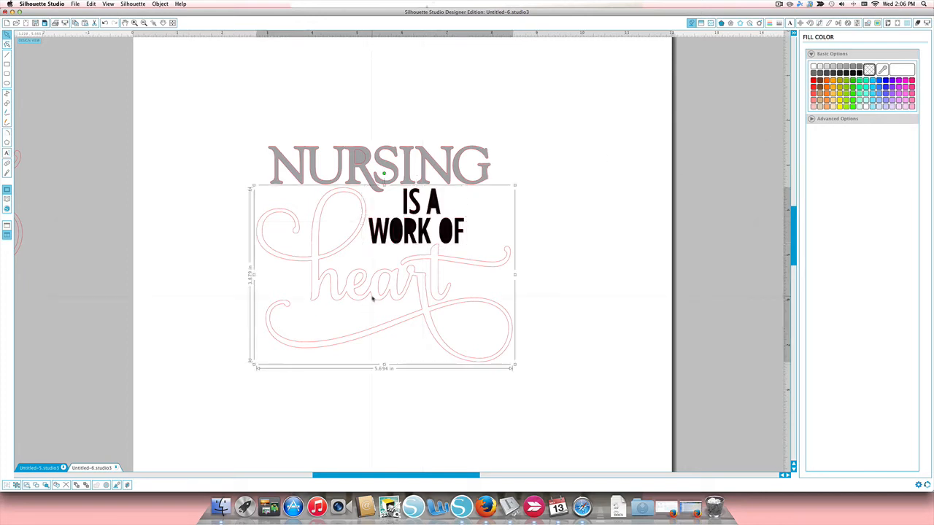
{"action": "left_click", "coordinate": [911, 94]}
{"action": "left_click", "coordinate": [594, 166]}
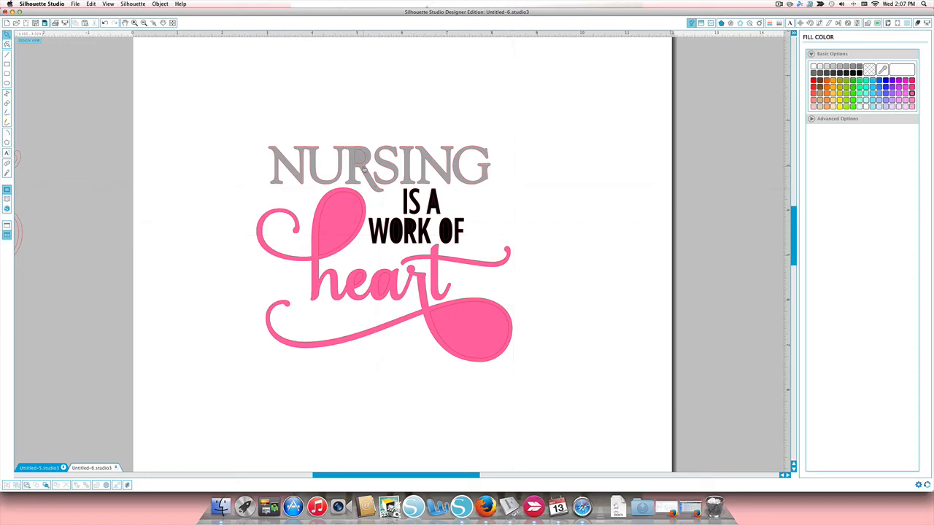
Make a separate compound path from each of the three word groups: "NURSING", "IS A WORK OF" and "heart".
{"action": "left_click", "coordinate": [363, 168]}
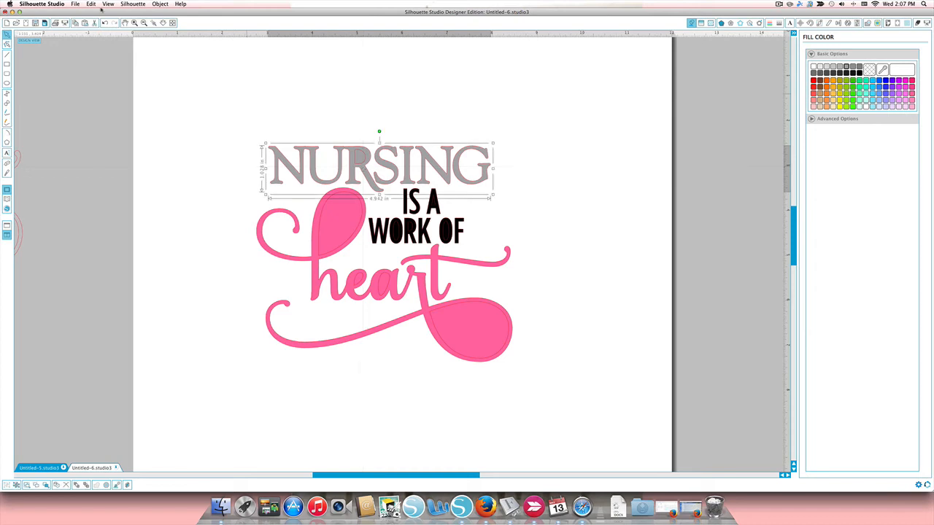
{"action": "left_click", "coordinate": [160, 4]}
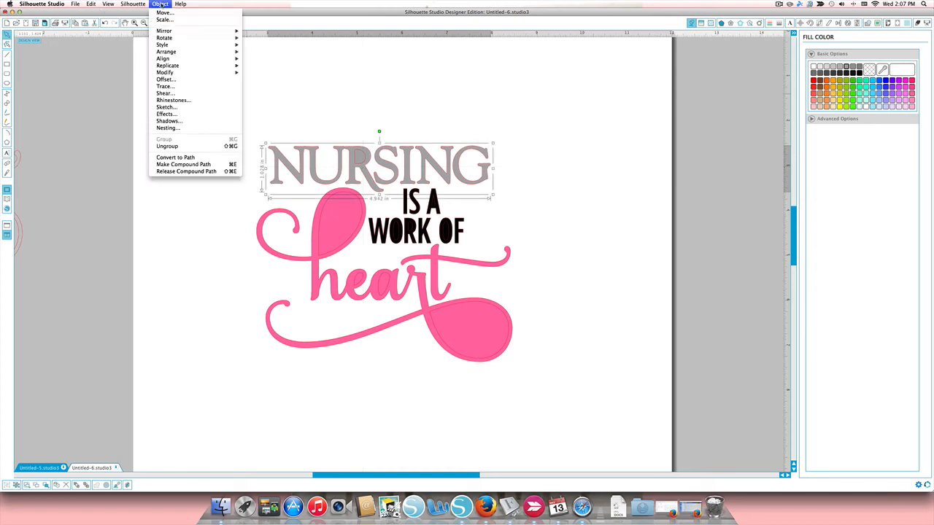
{"action": "left_click", "coordinate": [183, 165]}
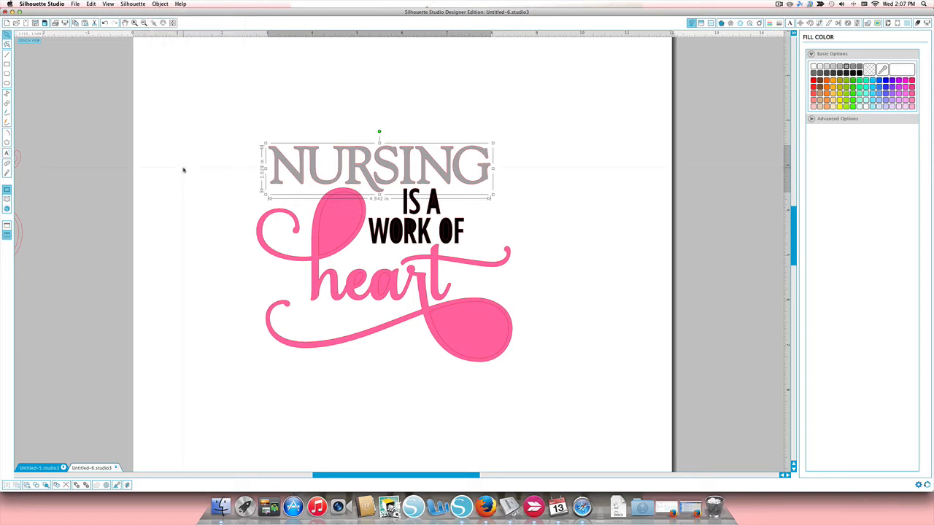
{"action": "left_click", "coordinate": [405, 233]}
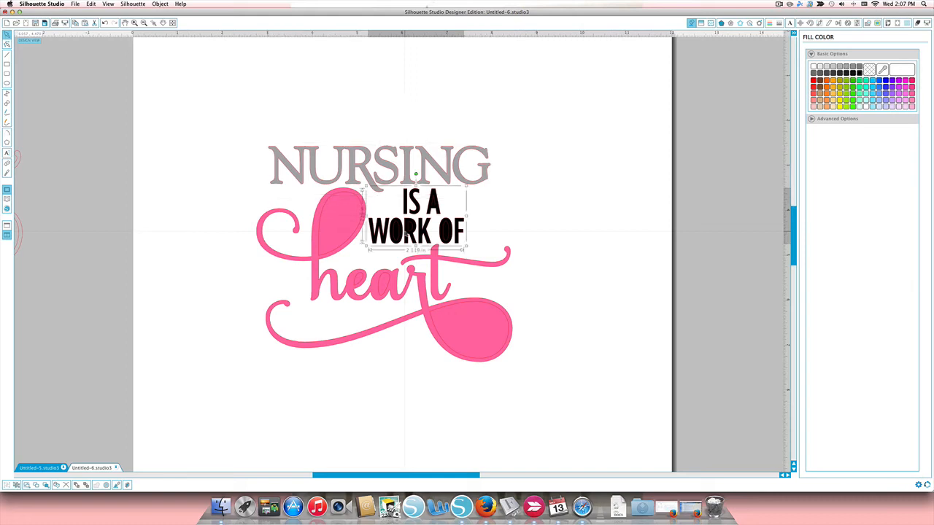
{"action": "left_click", "coordinate": [159, 4]}
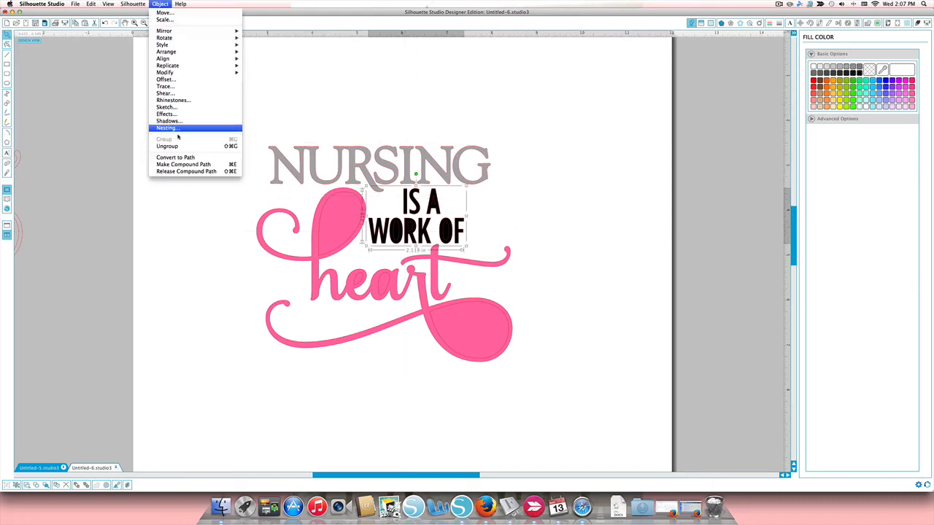
{"action": "left_click", "coordinate": [179, 166]}
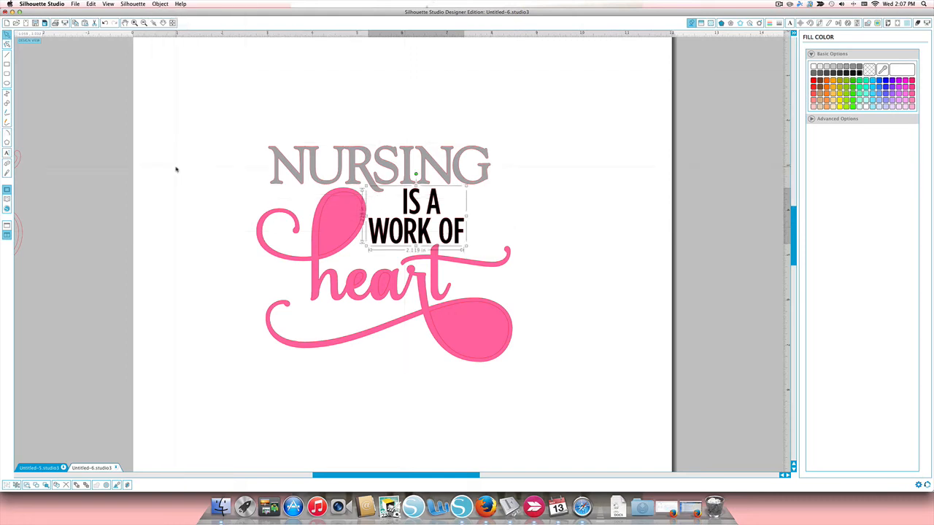
{"action": "left_click", "coordinate": [324, 250]}
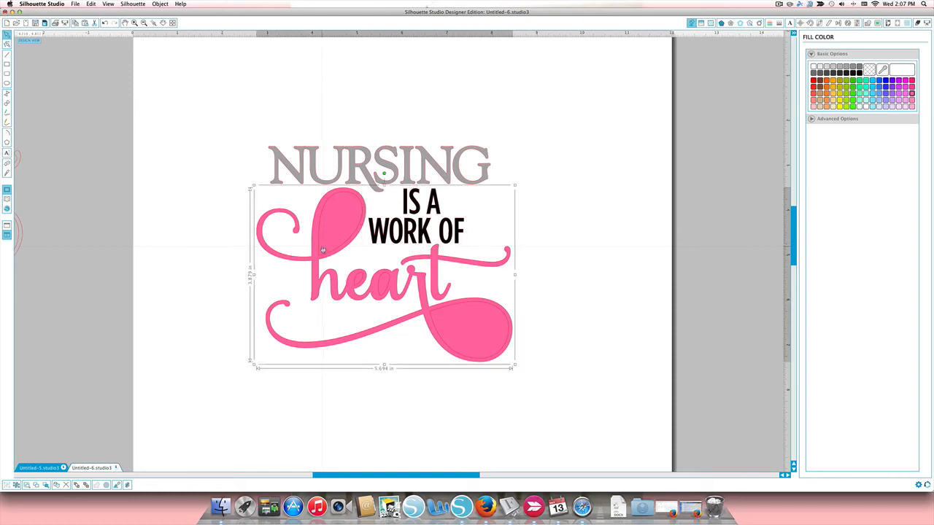
{"action": "left_click", "coordinate": [159, 4]}
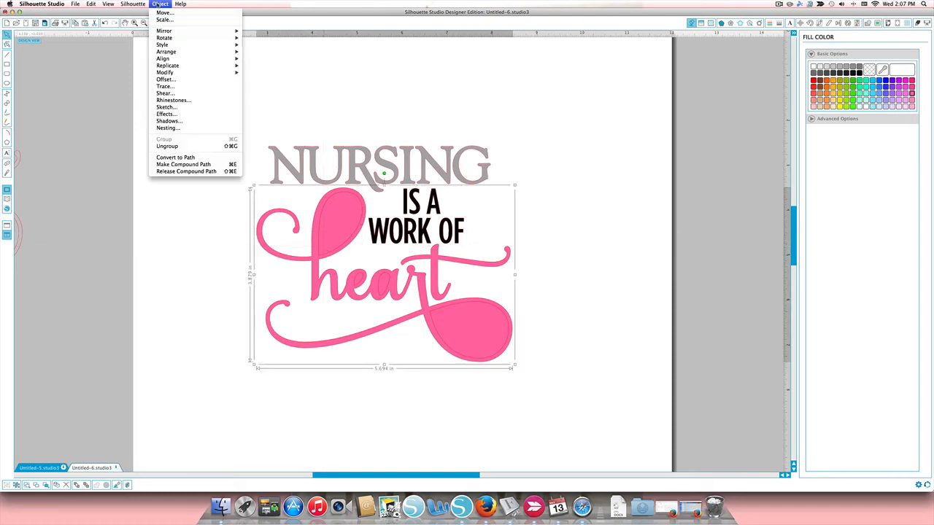
{"action": "left_click", "coordinate": [179, 165]}
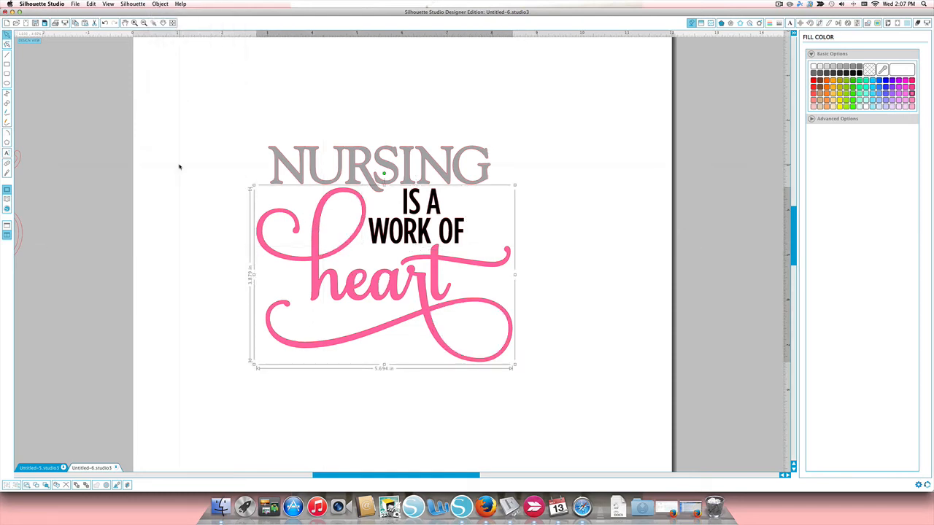
{"action": "left_click", "coordinate": [221, 134]}
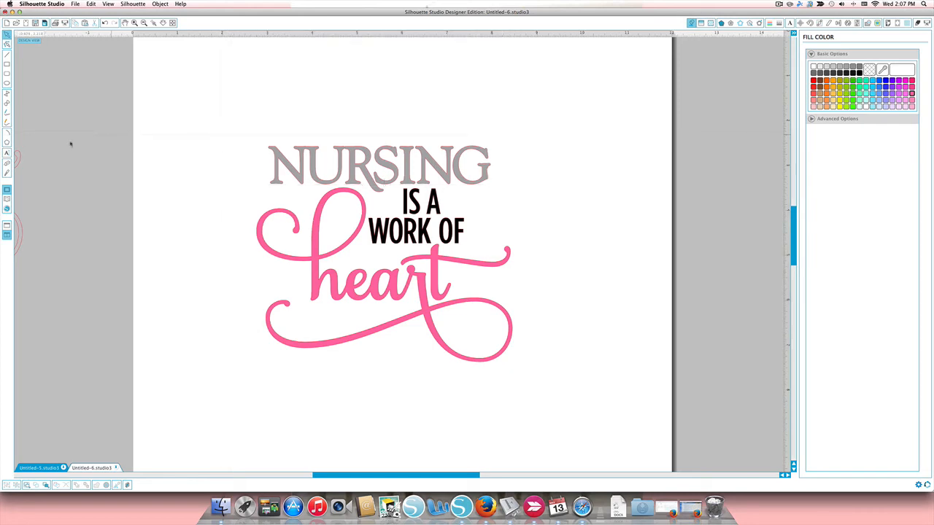
Add a text object reading "X" on the page in the blank area to the left of "NURSING".
{"action": "left_click", "coordinate": [6, 153]}
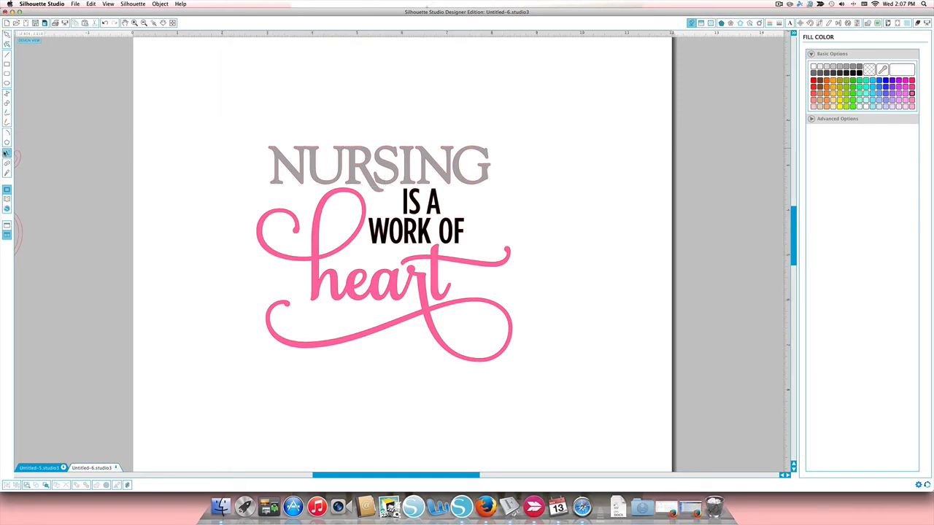
{"action": "left_click", "coordinate": [197, 174]}
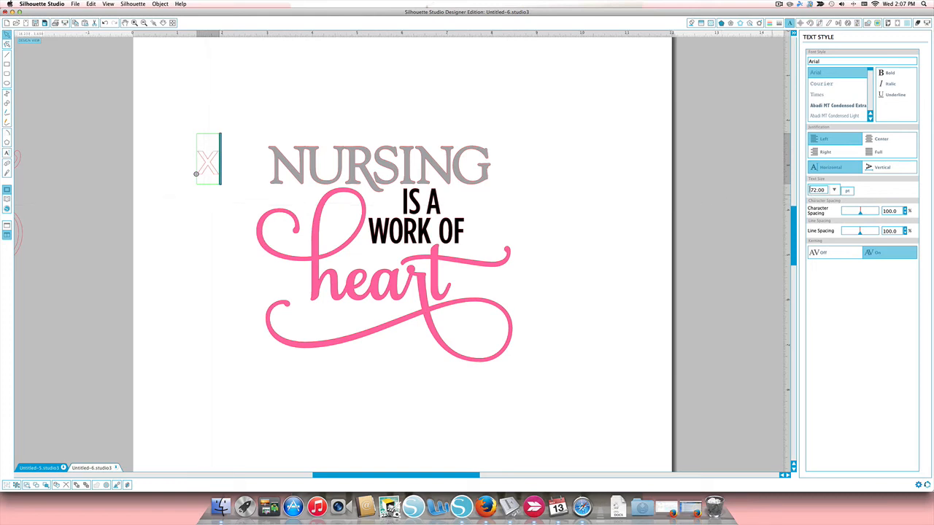
{"action": "left_click", "coordinate": [205, 205]}
{"action": "left_click", "coordinate": [209, 173]}
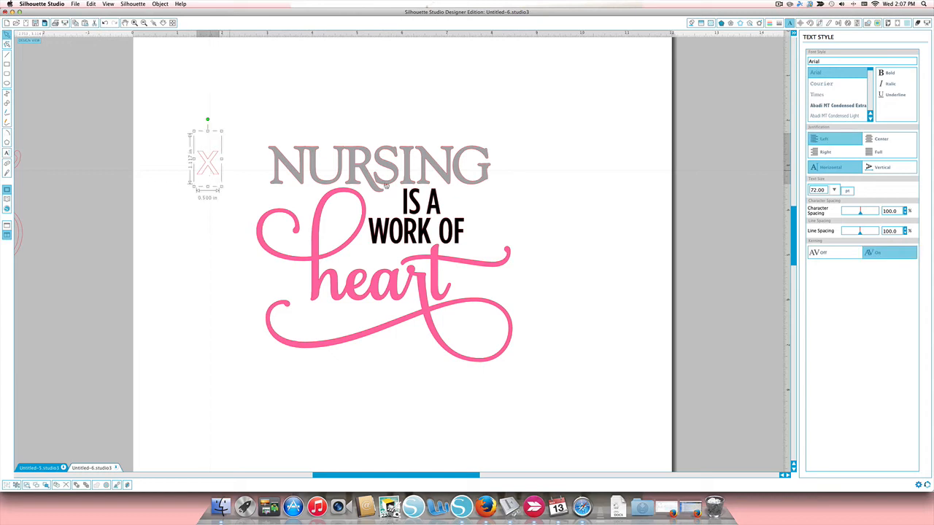
Set the X's text size to 36 pt and move it just below the N of "NURSING" as a registration mark.
{"action": "left_click", "coordinate": [835, 191]}
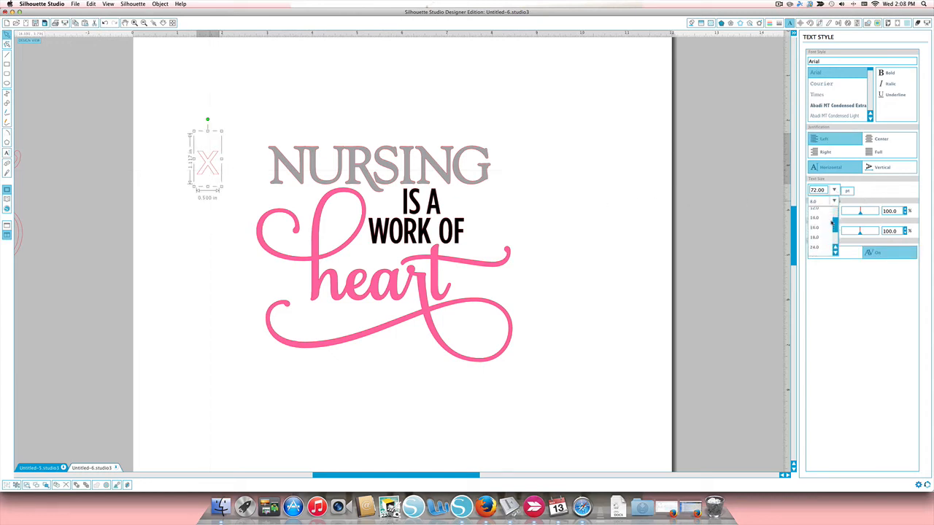
{"action": "left_click", "coordinate": [818, 253]}
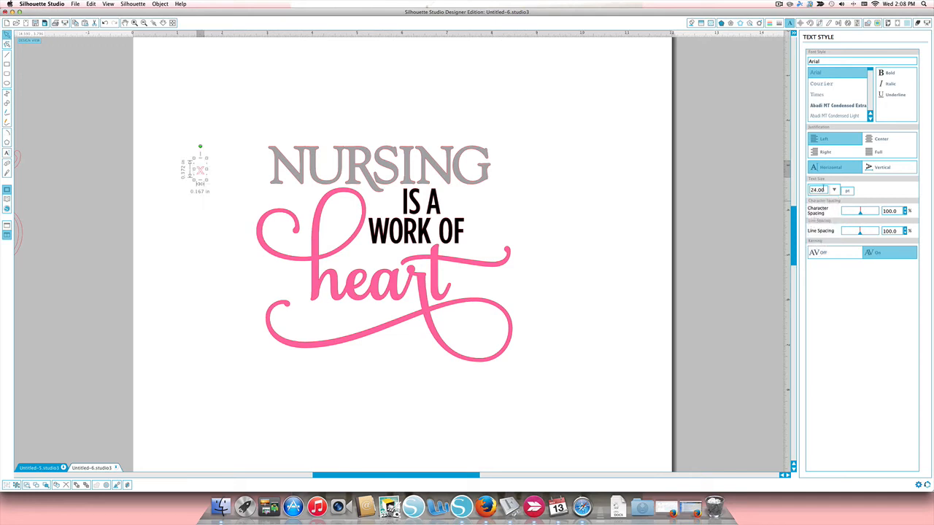
{"action": "left_click", "coordinate": [834, 191]}
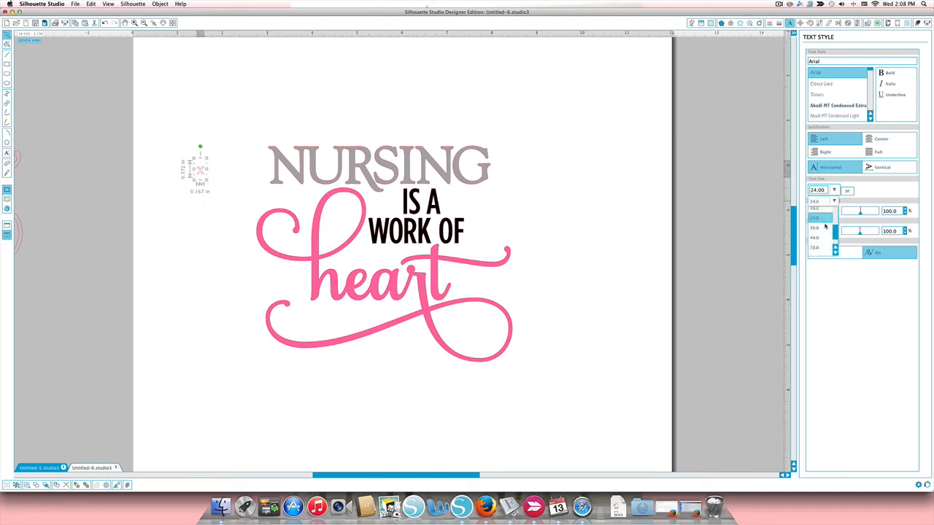
{"action": "left_click", "coordinate": [822, 228]}
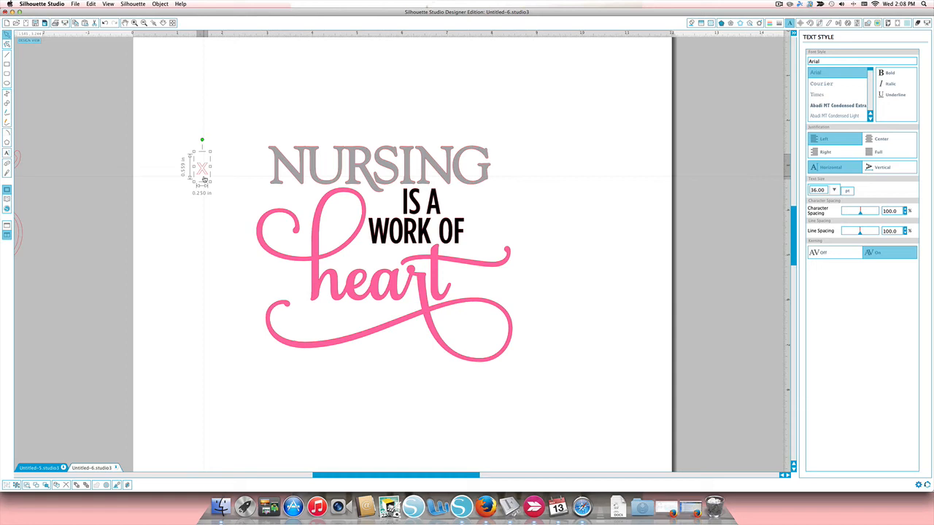
{"action": "left_click_drag", "start_coordinate": [206, 179], "coordinate": [307, 202]}
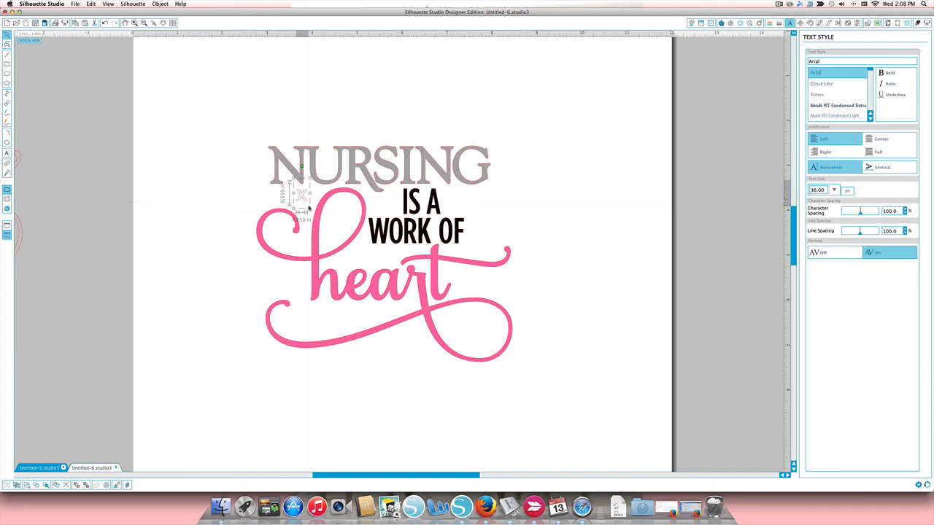
Duplicate the X by copy and paste, and place the copy below the G of "NURSING", level with the first X.
{"action": "left_click", "coordinate": [100, 6]}
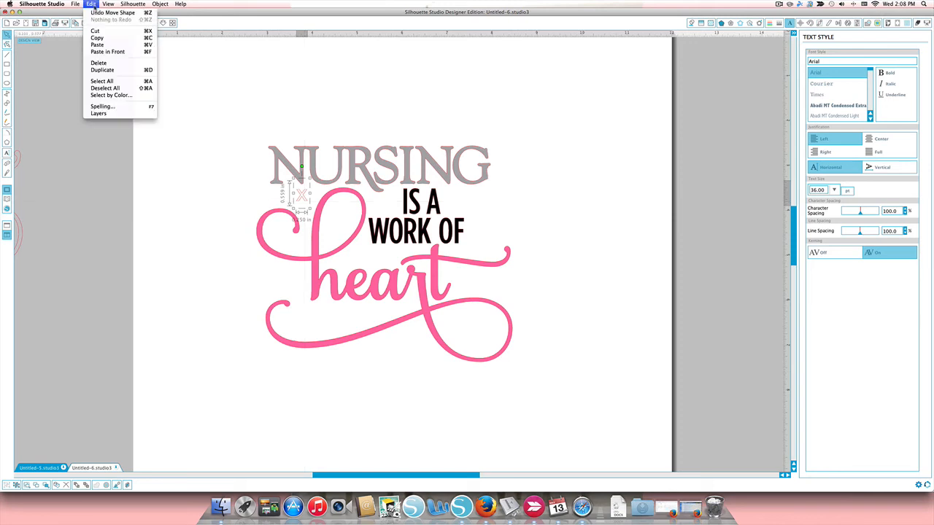
{"action": "left_click", "coordinate": [100, 37]}
{"action": "left_click", "coordinate": [90, 4]}
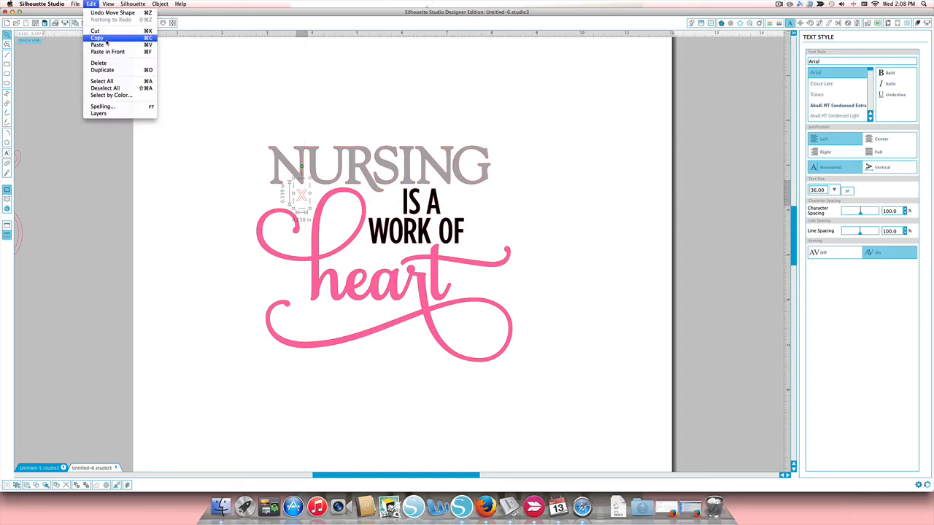
{"action": "left_click", "coordinate": [97, 44]}
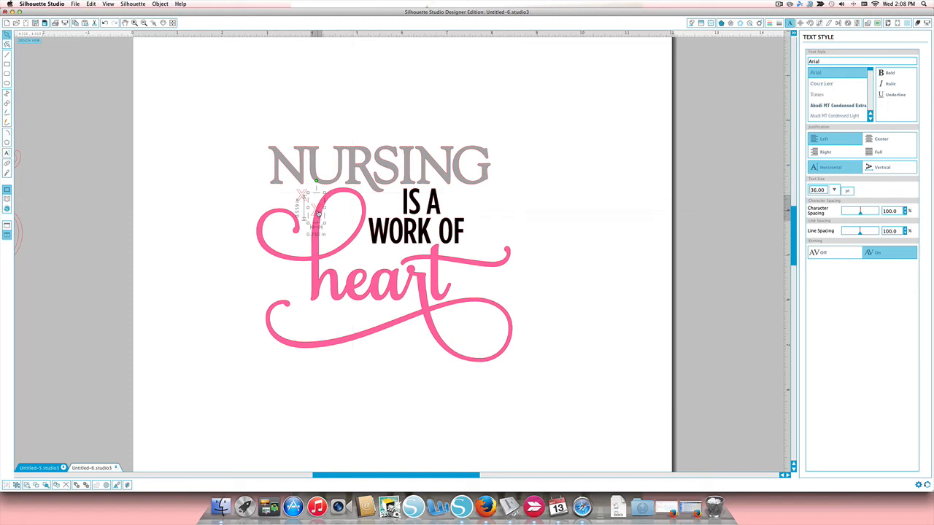
{"action": "left_click_drag", "start_coordinate": [318, 212], "coordinate": [469, 197]}
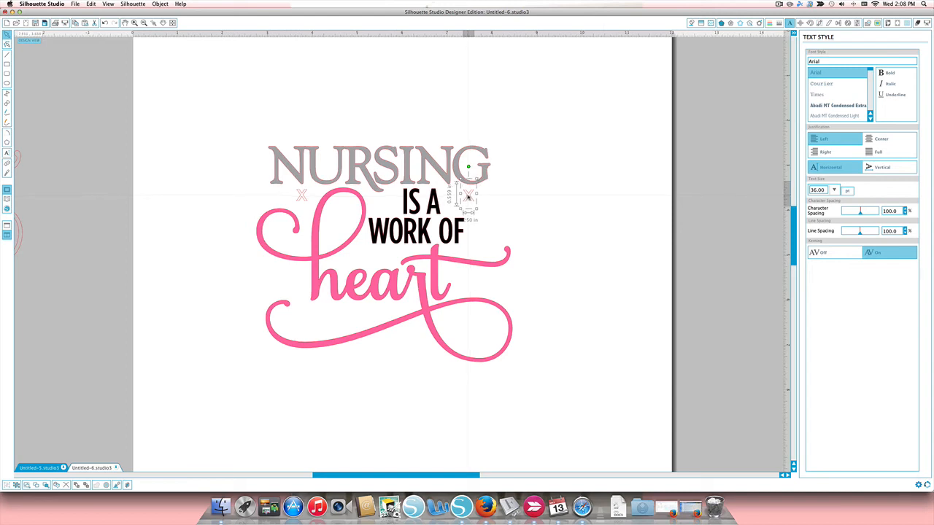
{"action": "left_click", "coordinate": [509, 209]}
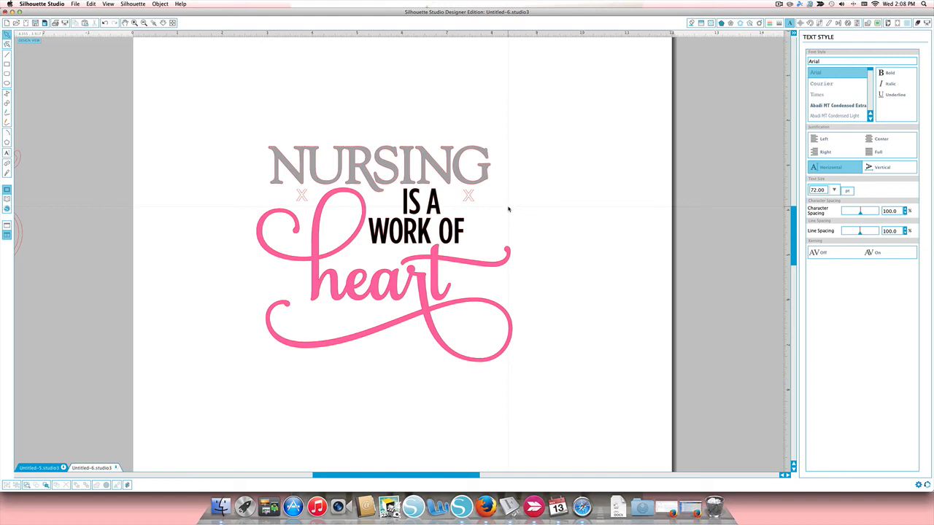
Copy the "NURSING" word together with both X registration marks and paste a duplicate set.
{"action": "scroll", "coordinate": [508, 210], "scroll_direction": "down", "scroll_amount": 4}
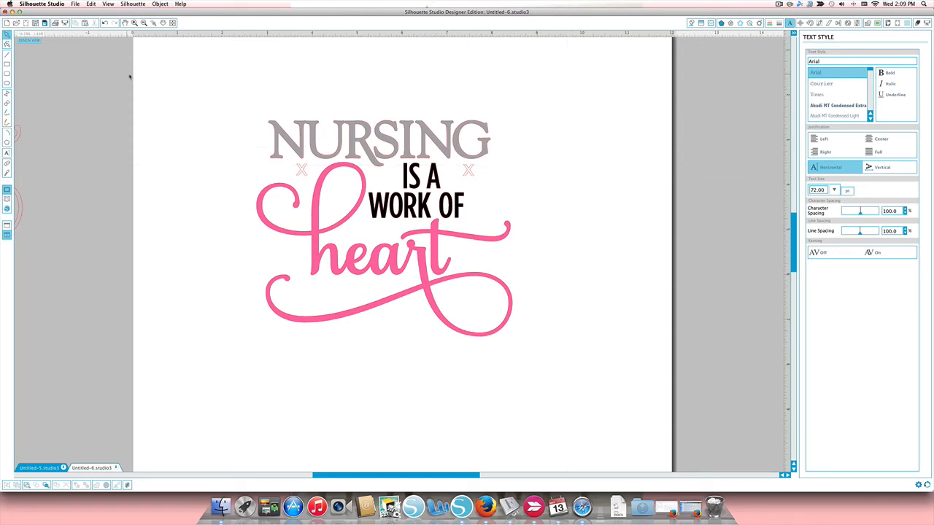
{"action": "left_click", "coordinate": [144, 23]}
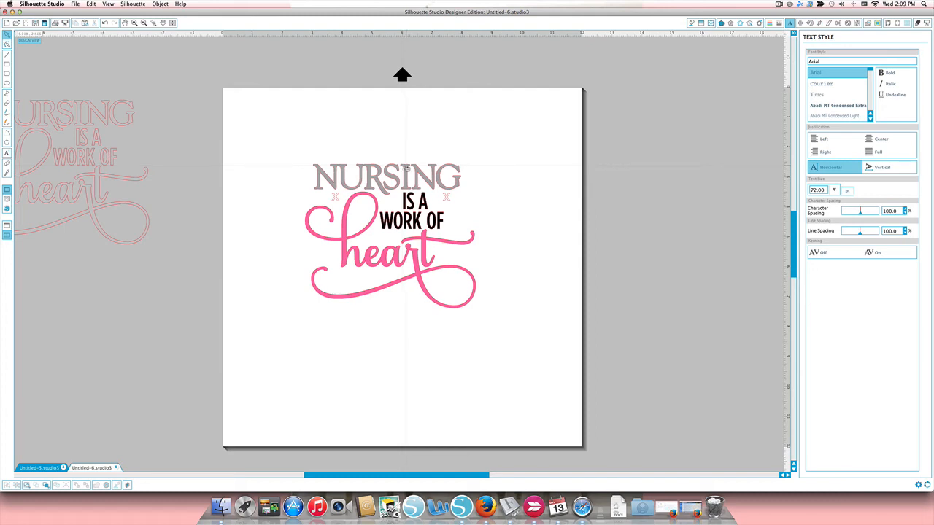
{"action": "left_click", "coordinate": [407, 168]}
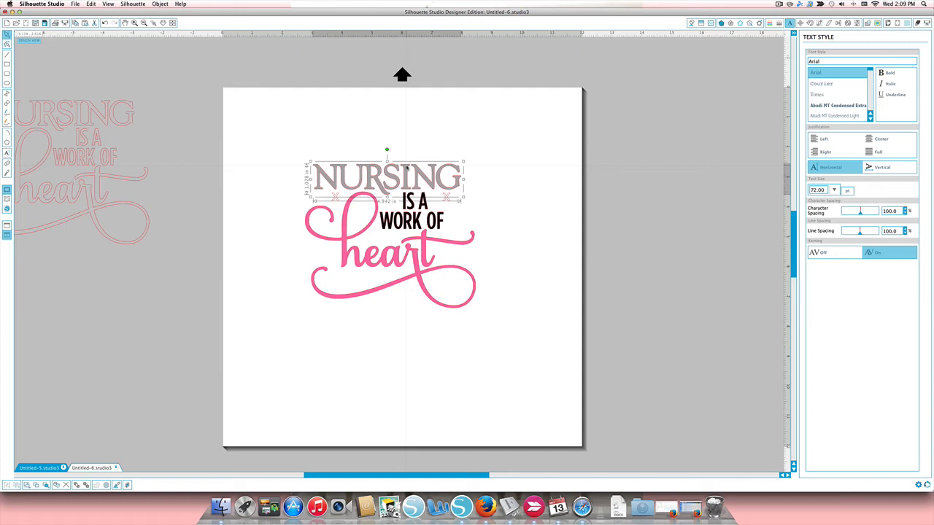
{"action": "left_click", "coordinate": [337, 201], "text": "shift"}
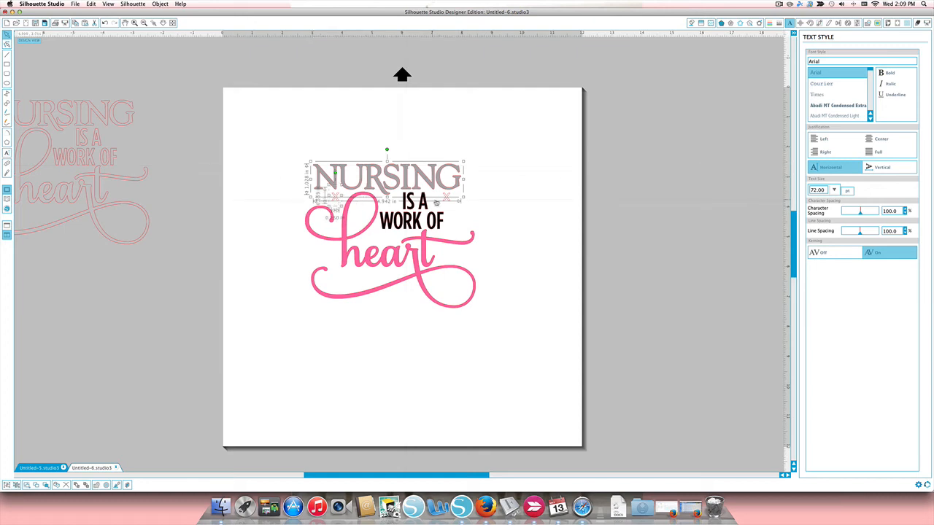
{"action": "left_click", "coordinate": [450, 205], "text": "shift"}
{"action": "left_click", "coordinate": [91, 4]}
{"action": "left_click", "coordinate": [97, 37]}
{"action": "left_click", "coordinate": [90, 3]}
{"action": "left_click", "coordinate": [97, 45]}
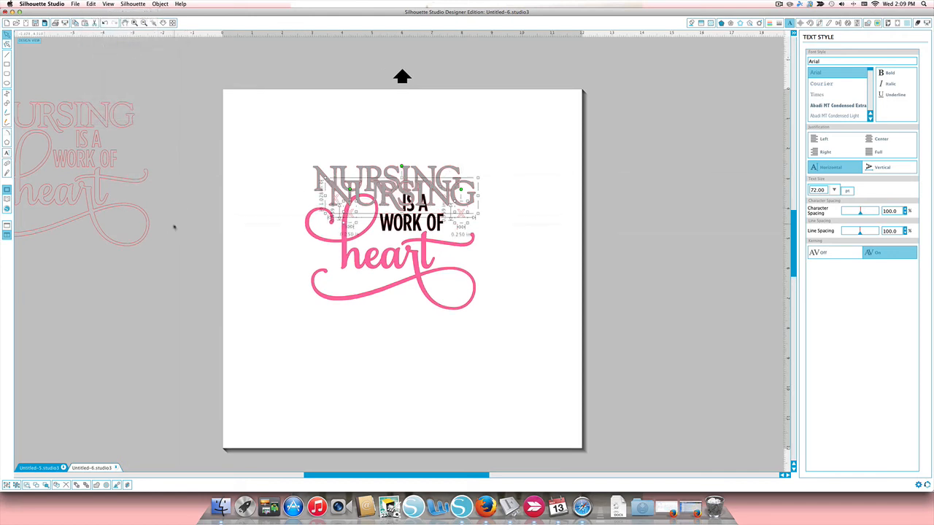
Group the pasted "NURSING" with its two X marks and move the group off the page to the right.
{"action": "scroll", "coordinate": [168, 236], "scroll_direction": "down", "scroll_amount": 1}
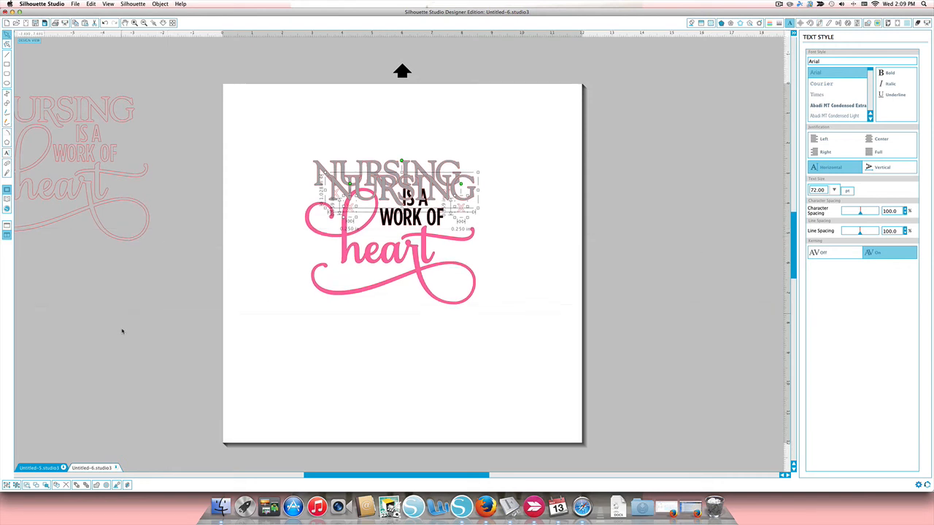
{"action": "left_click", "coordinate": [7, 485]}
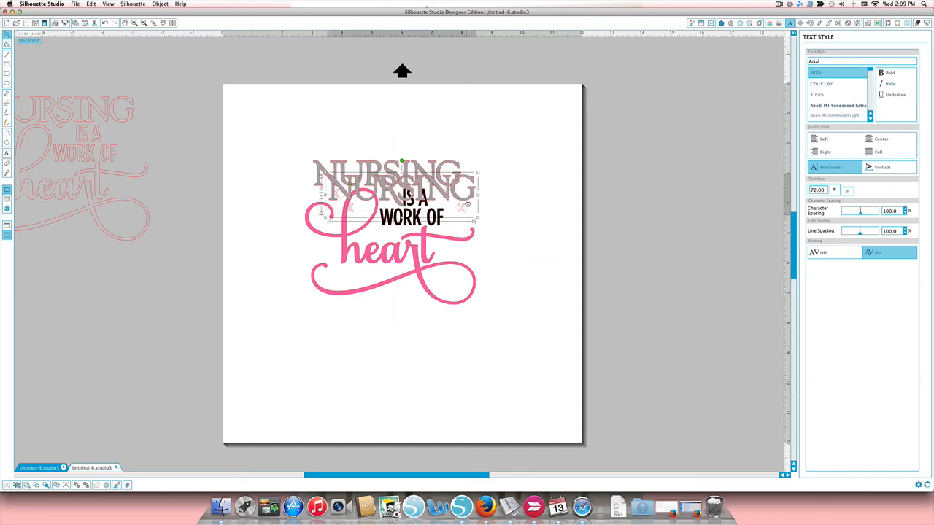
{"action": "left_click_drag", "start_coordinate": [467, 204], "coordinate": [740, 146]}
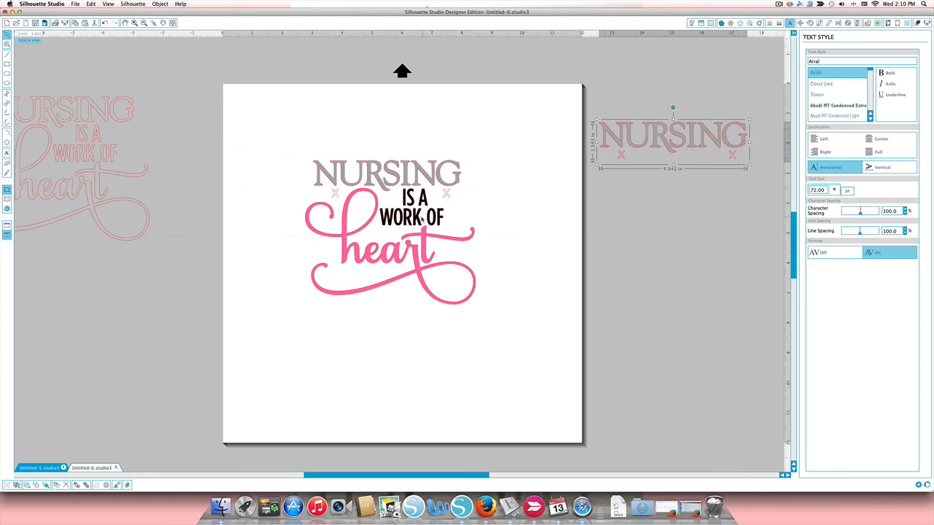
Duplicate "IS A WORK OF" with both X registration marks as one group, placed off the page below the separated "NURSING" group.
{"action": "left_click", "coordinate": [419, 221]}
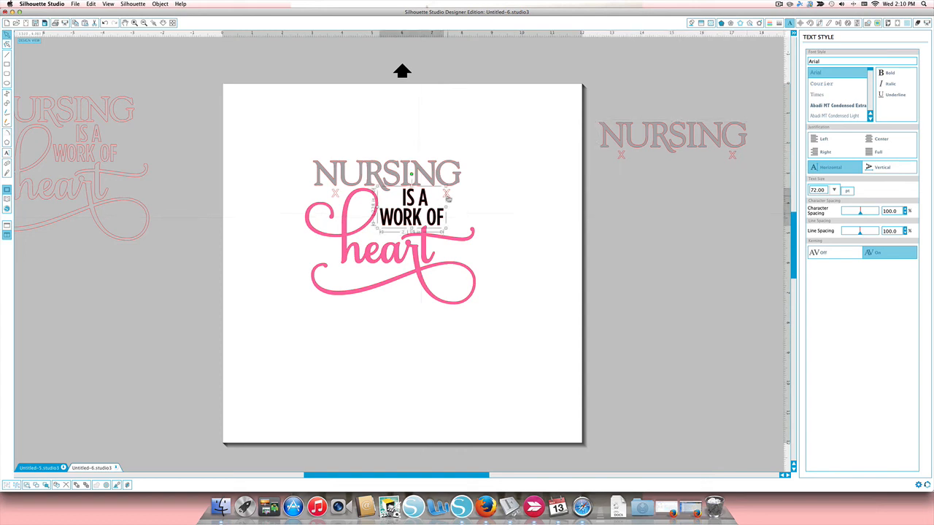
{"action": "left_click", "coordinate": [447, 197], "text": "shift"}
{"action": "left_click", "coordinate": [337, 197], "text": "shift"}
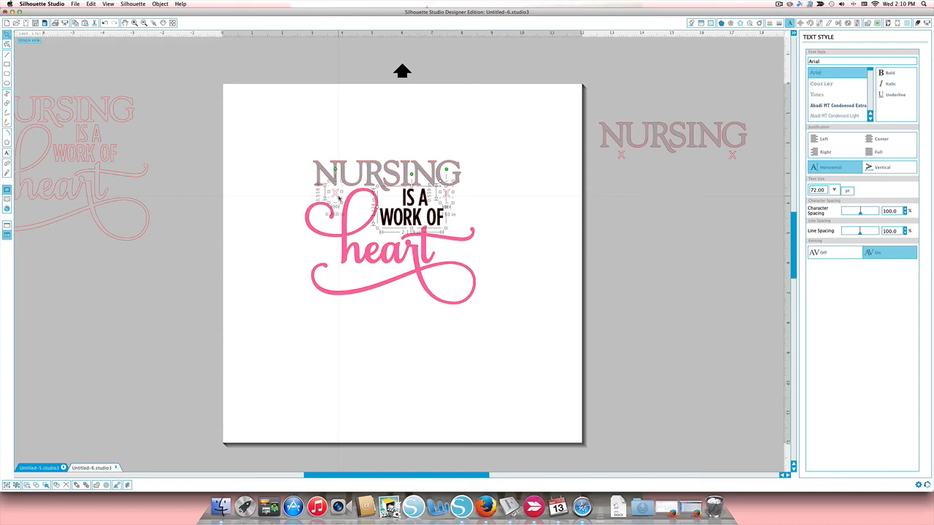
{"action": "left_click", "coordinate": [91, 4]}
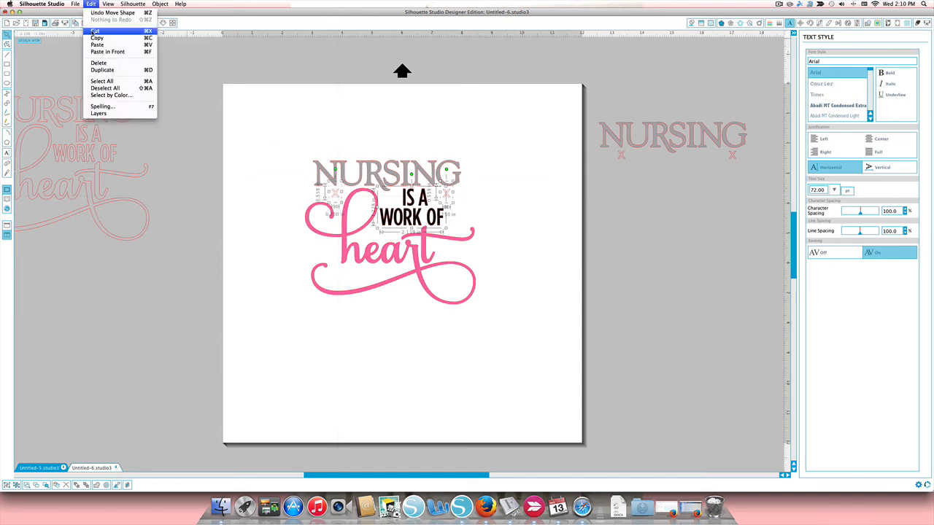
{"action": "left_click", "coordinate": [96, 38]}
{"action": "left_click", "coordinate": [91, 3]}
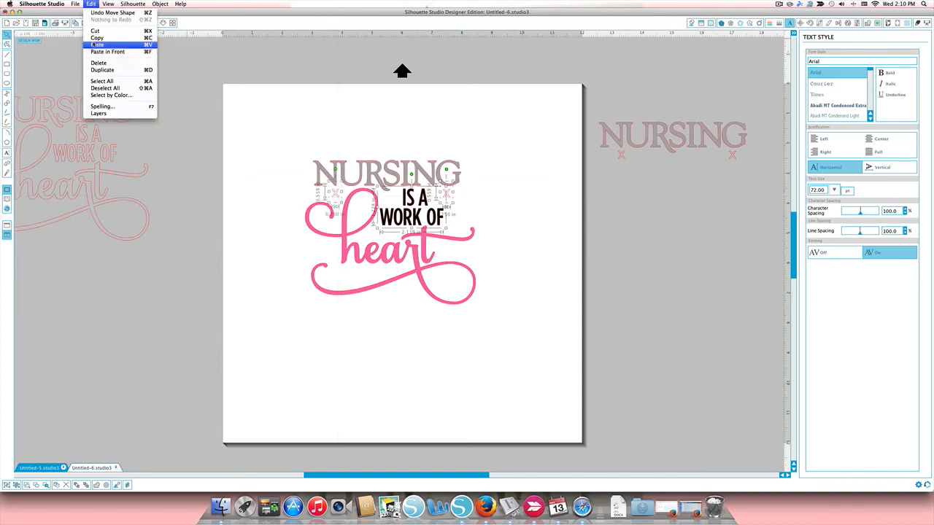
{"action": "left_click", "coordinate": [95, 45]}
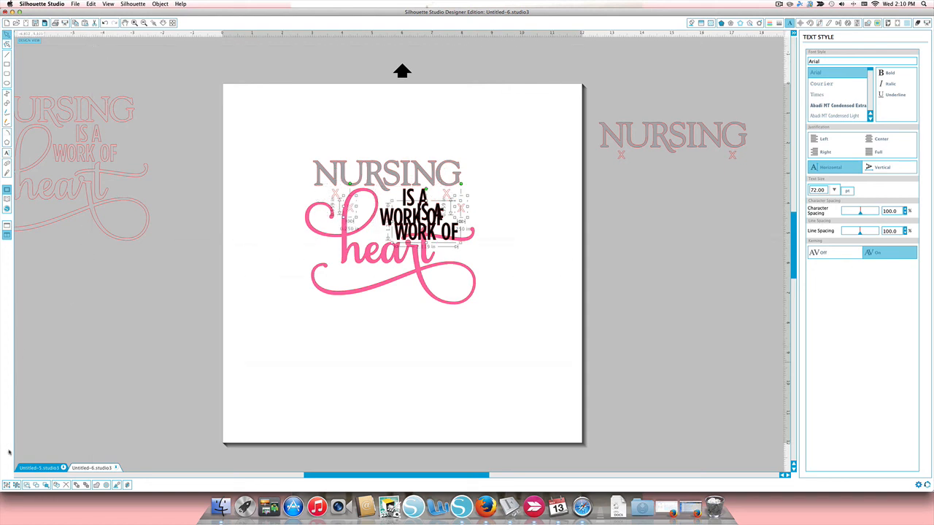
{"action": "left_click", "coordinate": [8, 484]}
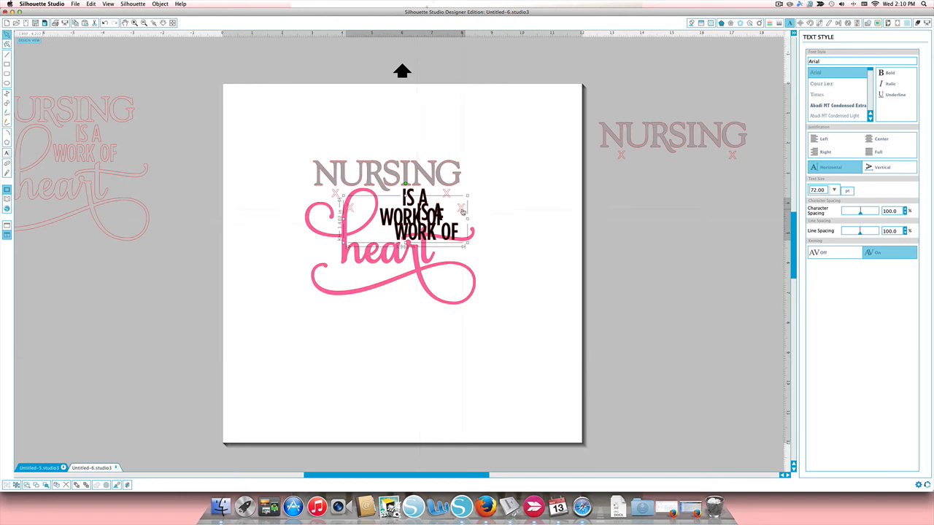
{"action": "left_click_drag", "start_coordinate": [464, 212], "coordinate": [738, 203]}
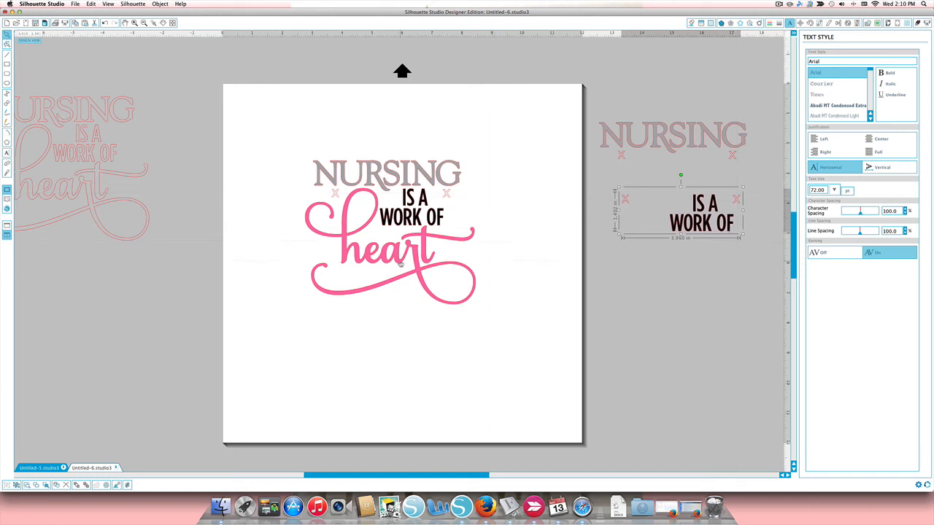
Duplicate the pink "heart" with both X registration marks as one group, placed off the page below the separated "IS A WORK OF" group.
{"action": "left_click", "coordinate": [401, 263]}
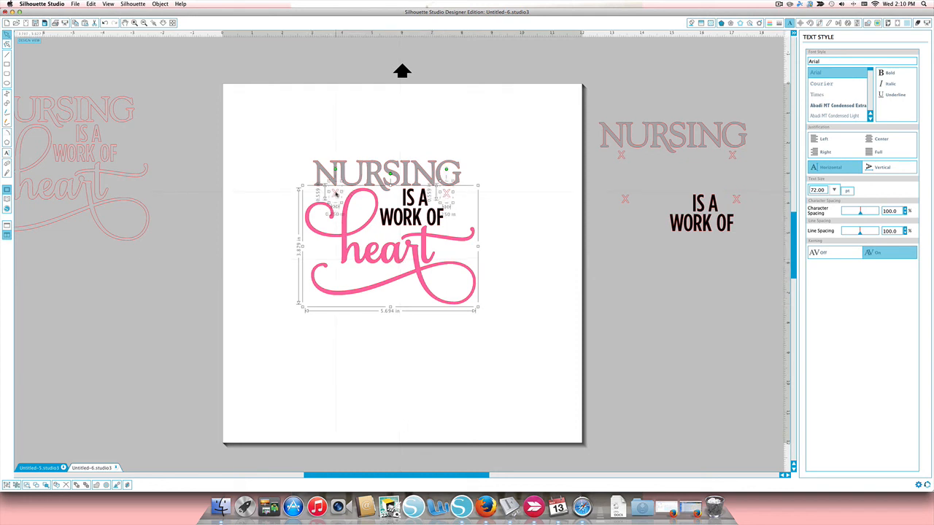
{"action": "left_click", "coordinate": [93, 4]}
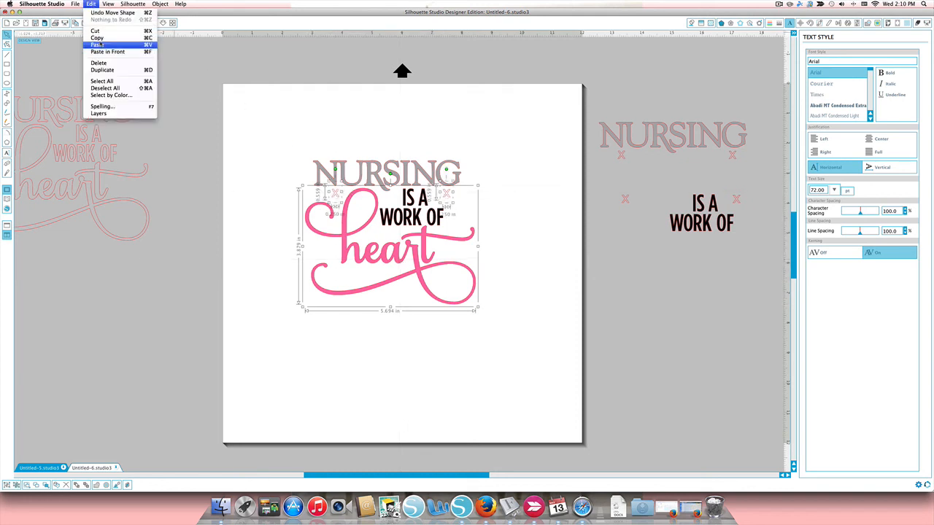
{"action": "left_click", "coordinate": [98, 37]}
{"action": "left_click", "coordinate": [90, 4]}
{"action": "left_click", "coordinate": [102, 46]}
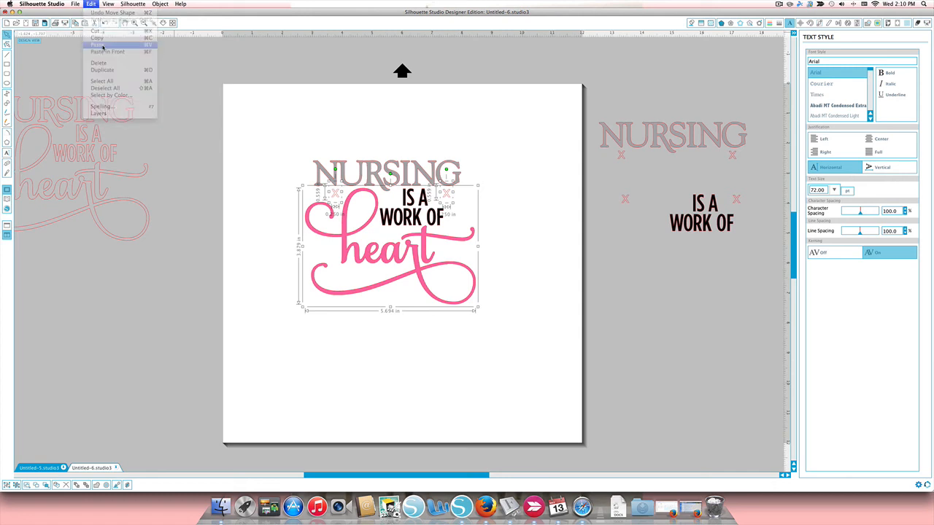
{"action": "left_click", "coordinate": [6, 486]}
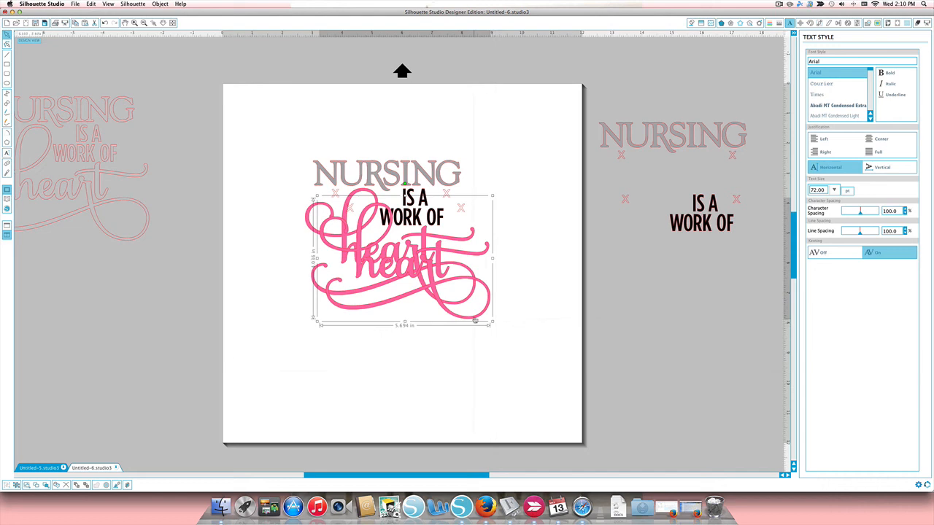
{"action": "left_click_drag", "start_coordinate": [475, 323], "coordinate": [751, 367]}
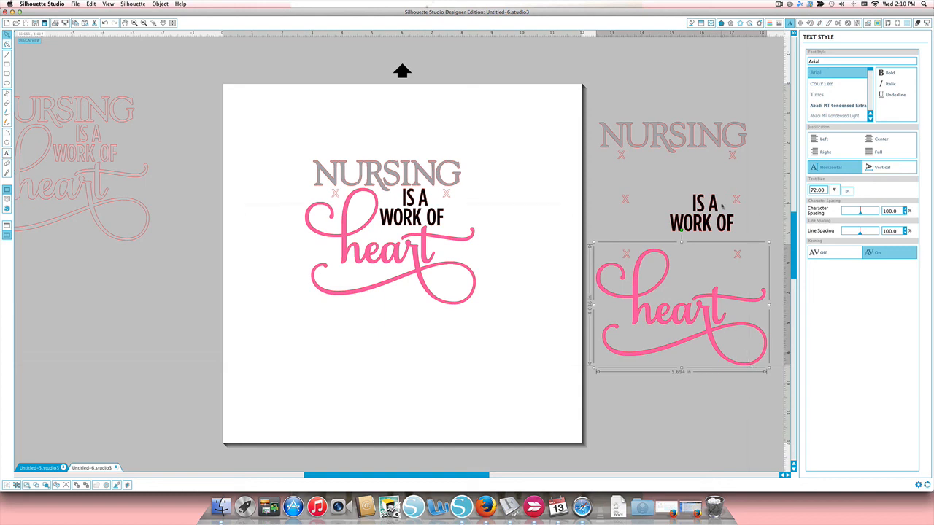
Stack the separated "IS A WORK OF" and "heart" groups onto the off-page "NURSING" group so that their X registration marks coincide.
{"action": "left_click_drag", "start_coordinate": [708, 221], "coordinate": [704, 183]}
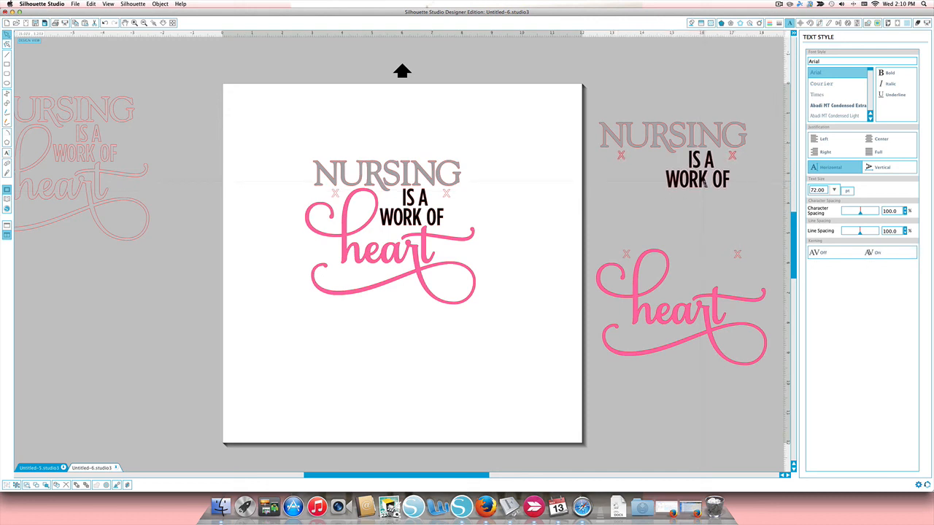
{"action": "left_click_drag", "start_coordinate": [709, 316], "coordinate": [702, 226]}
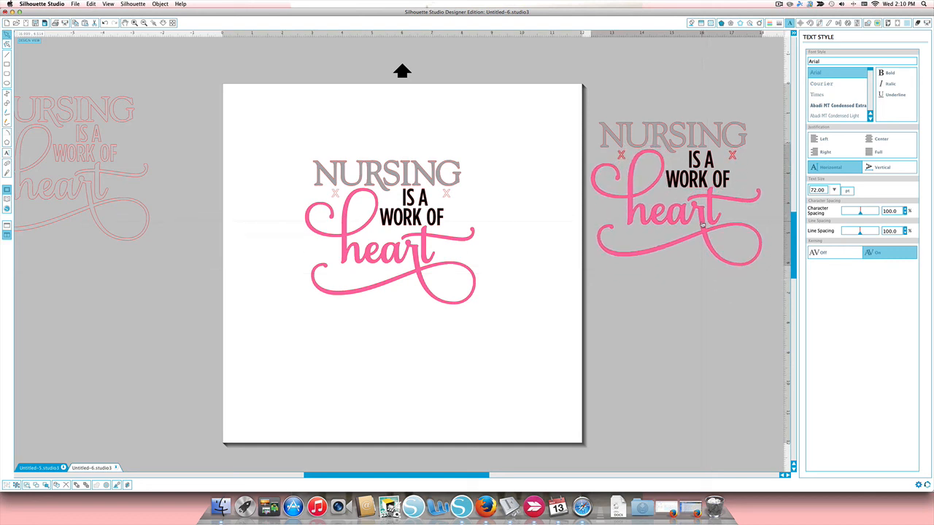
{"action": "left_click_drag", "start_coordinate": [702, 225], "coordinate": [701, 224]}
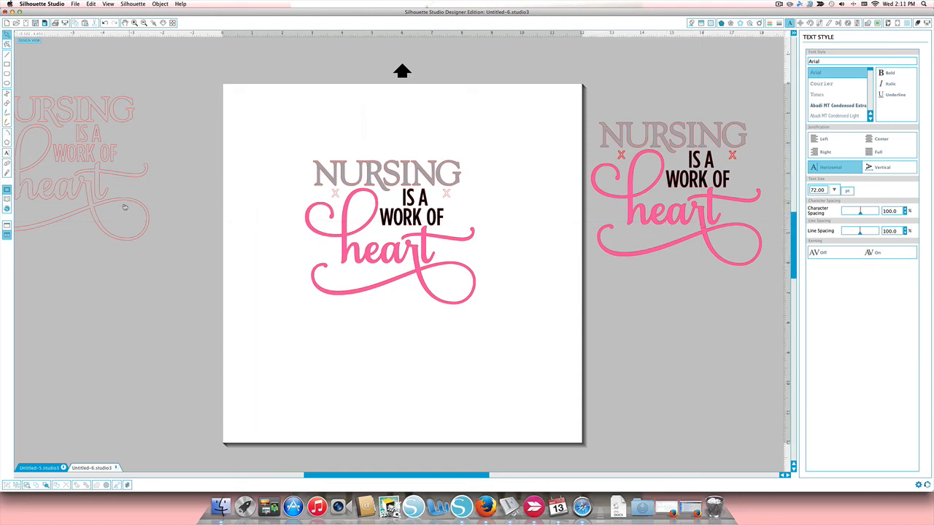
{"action": "scroll", "coordinate": [94, 217], "scroll_direction": "left", "scroll_amount": 3}
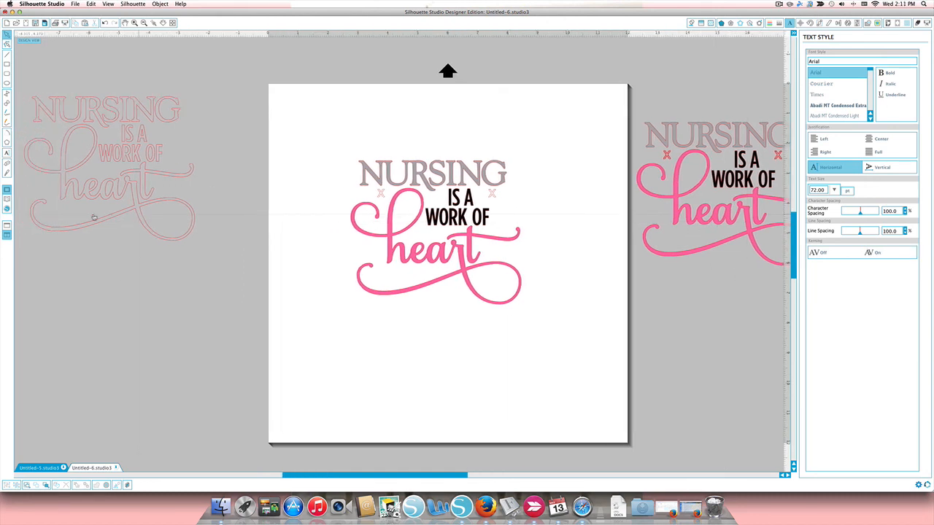
{"action": "scroll", "coordinate": [528, 256], "scroll_direction": "right", "scroll_amount": 2}
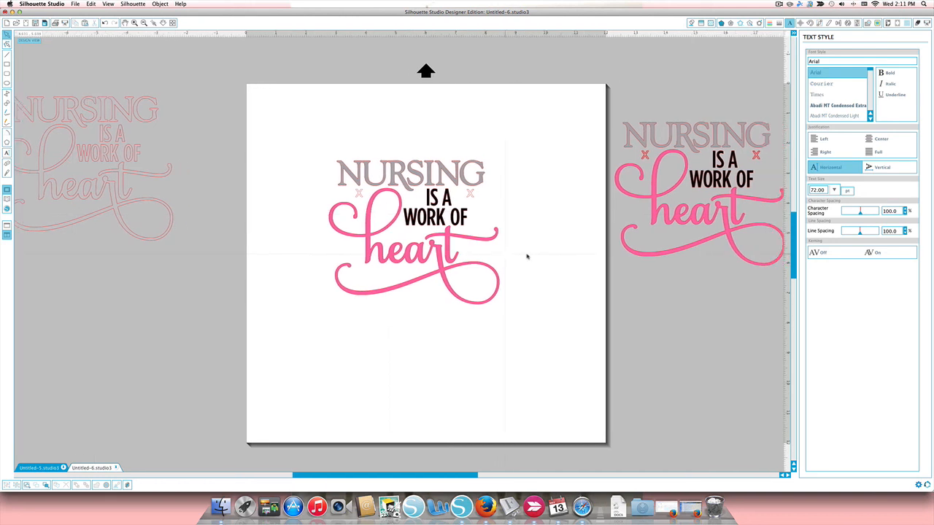
{"action": "scroll", "coordinate": [527, 256], "scroll_direction": "right", "scroll_amount": 1}
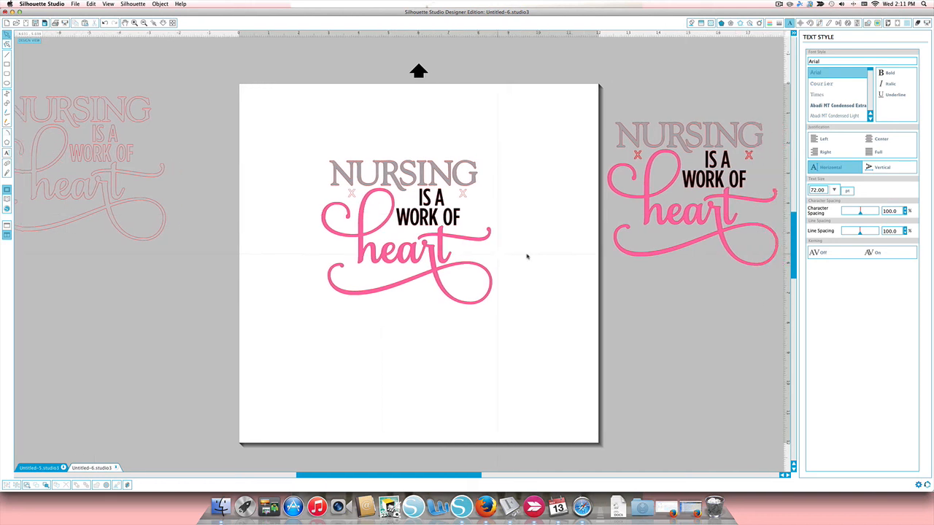